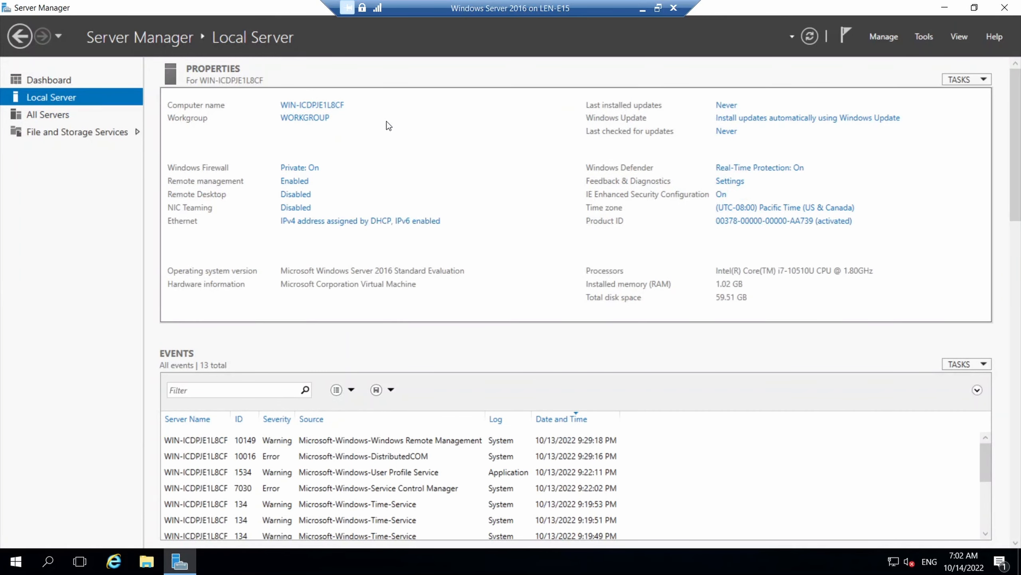
Rename the computer to pdc-01 and postpone the required restart until later
left_click(330, 106)
left_click(340, 282)
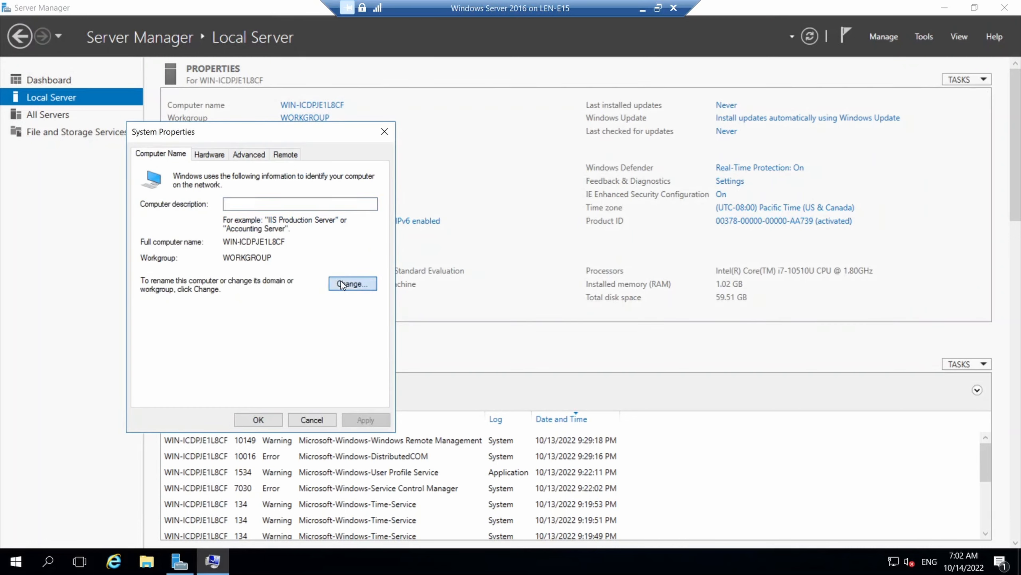
type("pdc-")
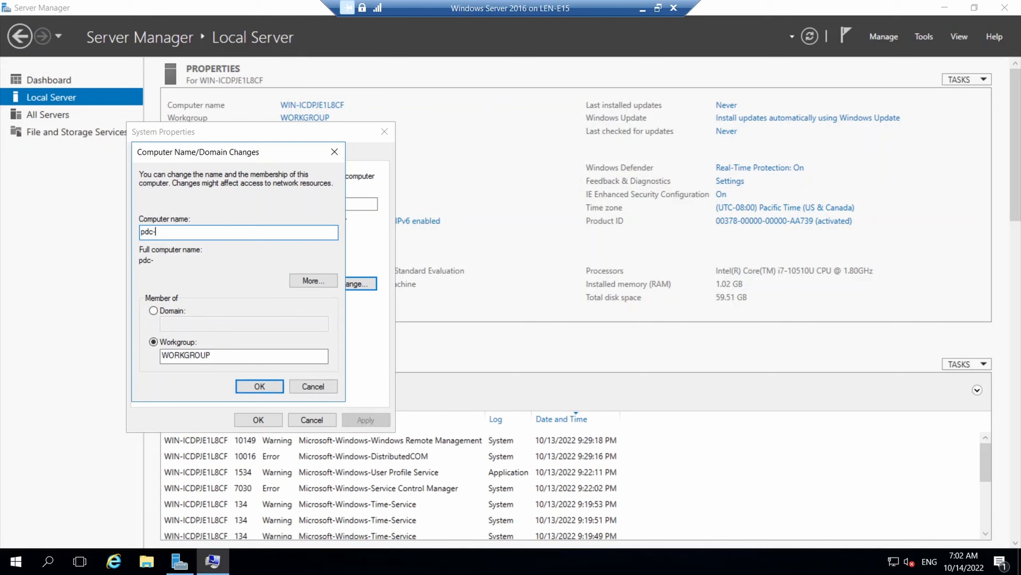
type("01")
left_click(277, 385)
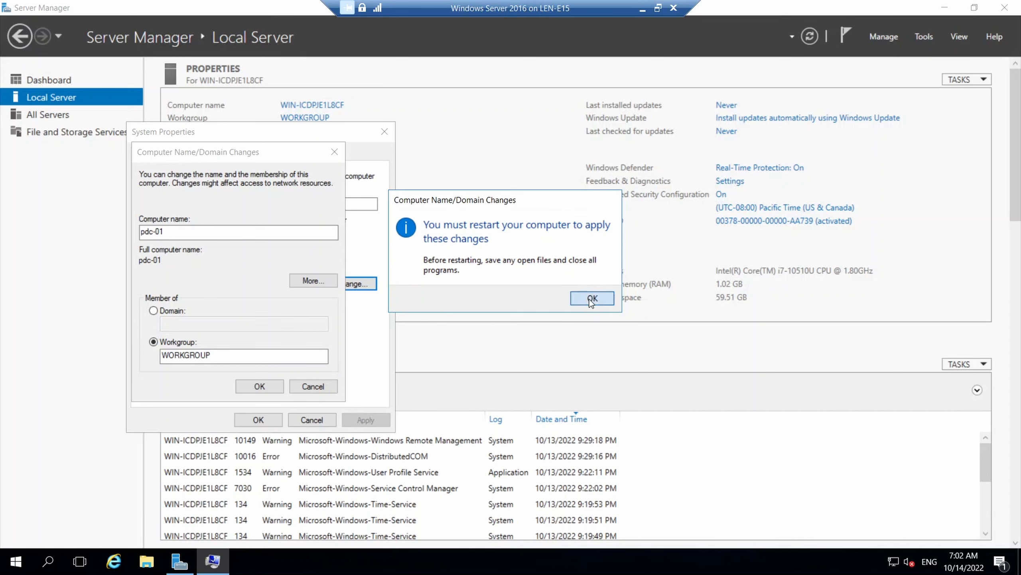
left_click(595, 289)
left_click(261, 422)
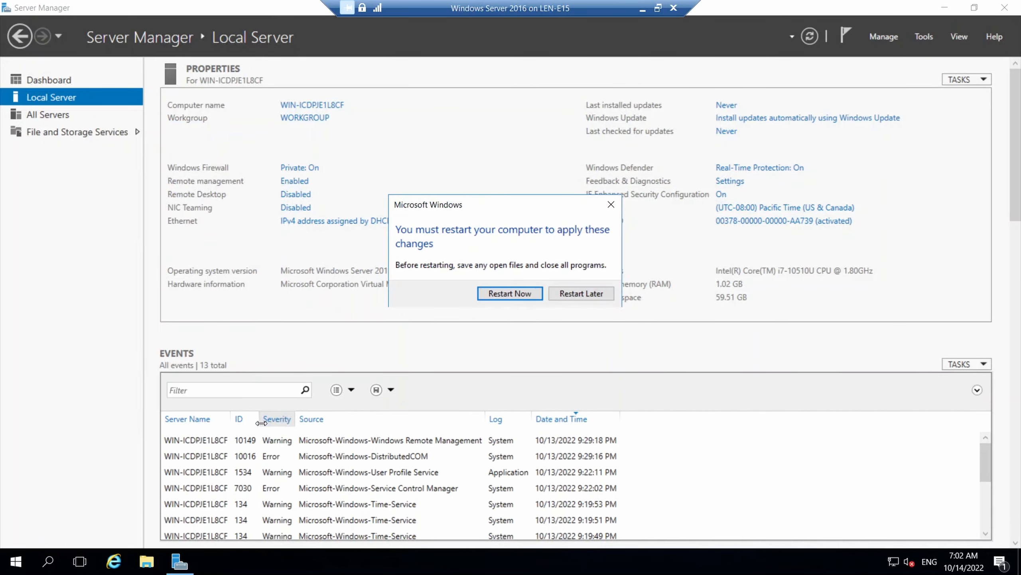
left_click(580, 295)
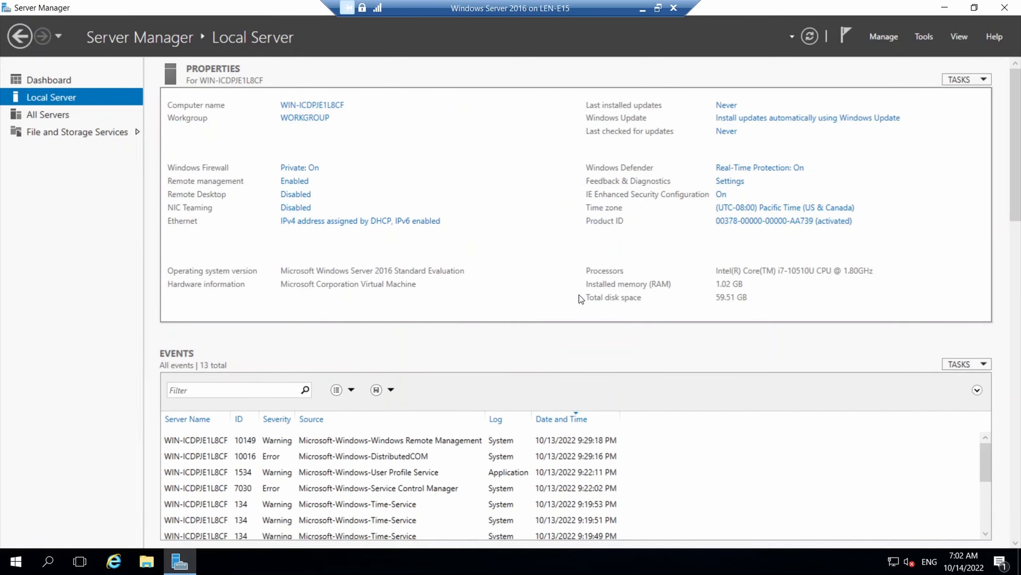
Set the time zone to (UTC-05:00) Eastern Time (US & Canada)
left_click(732, 212)
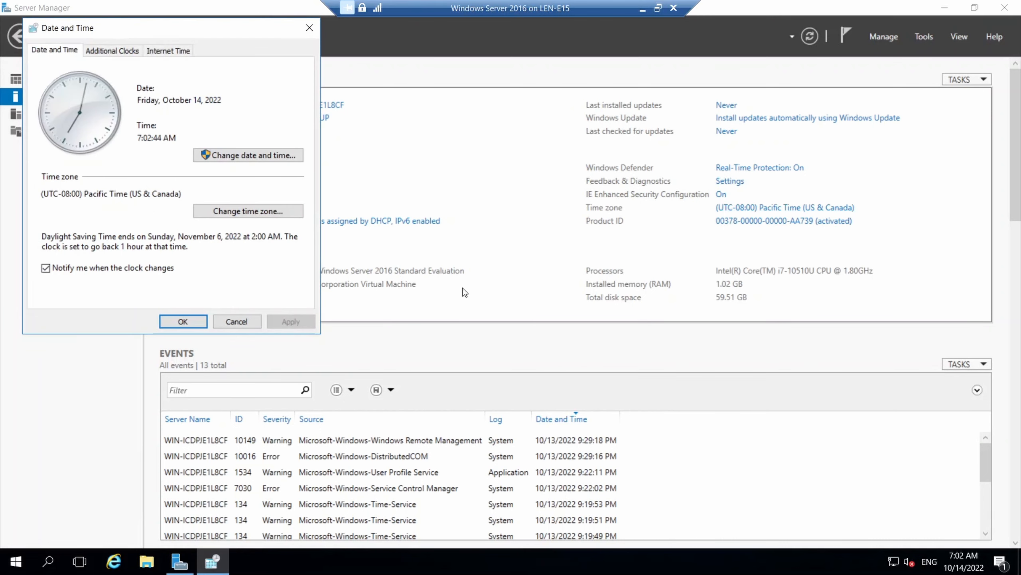
left_click(297, 211)
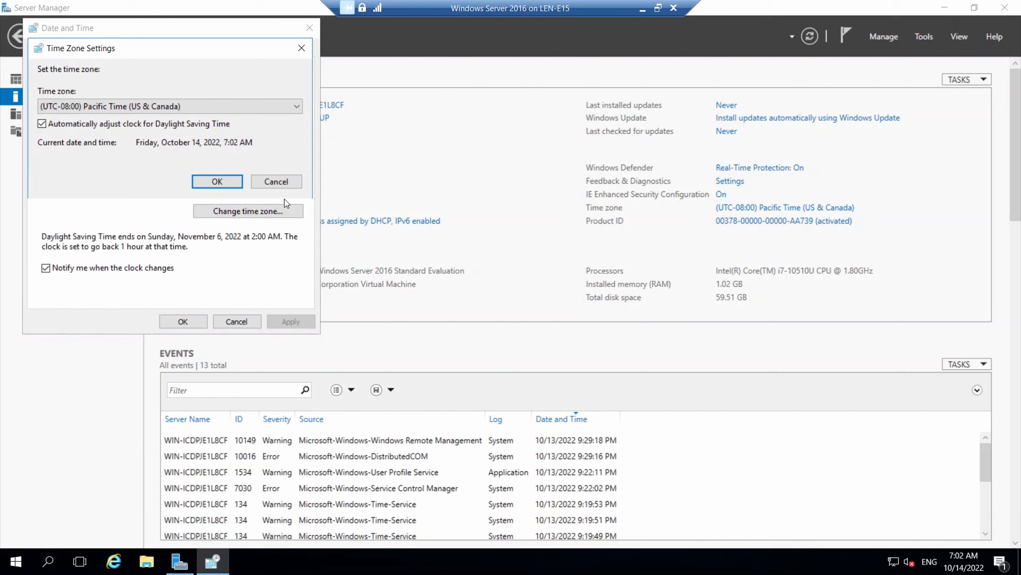
left_click(279, 110)
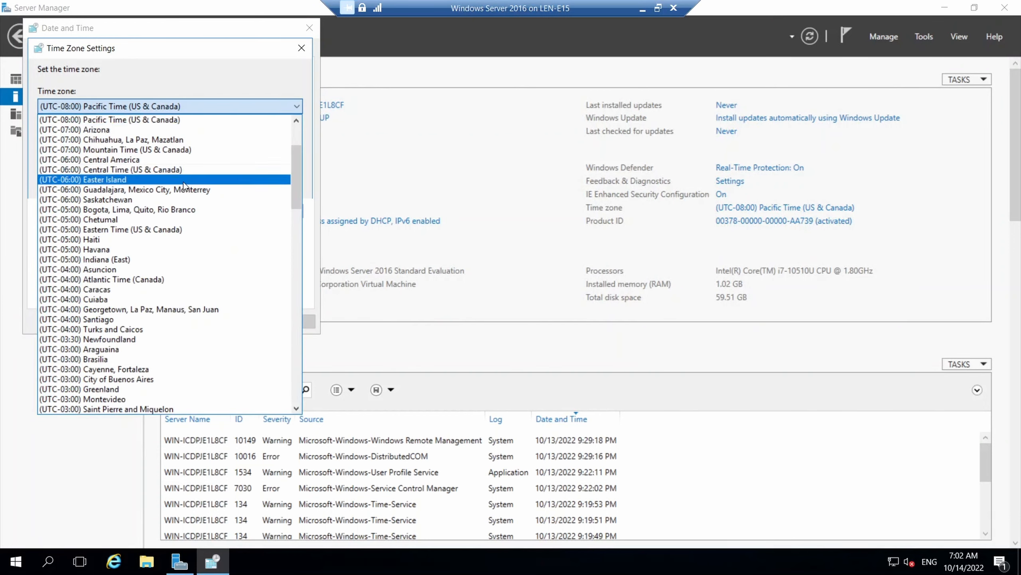
left_click(148, 229)
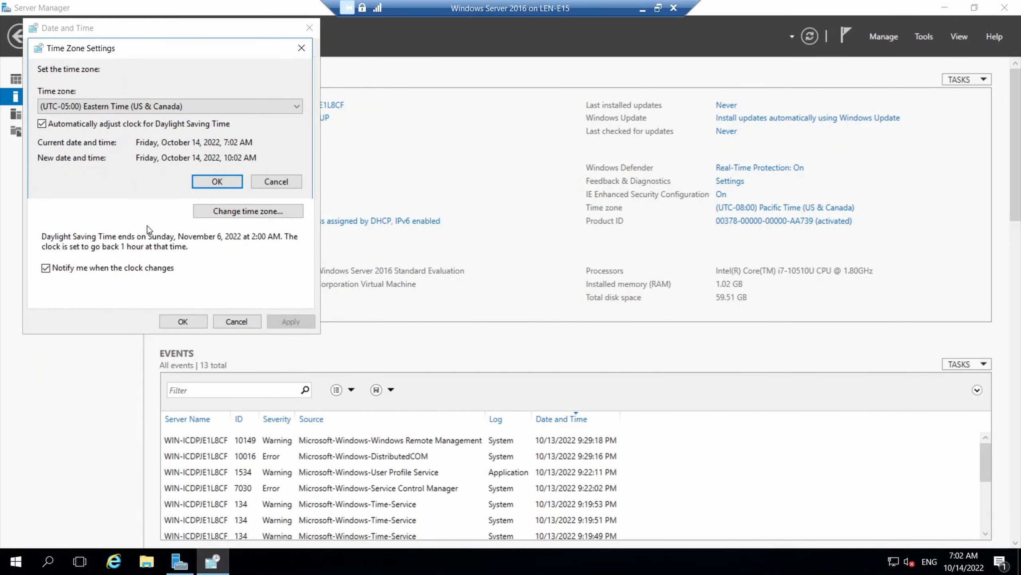
left_click(202, 183)
left_click(182, 321)
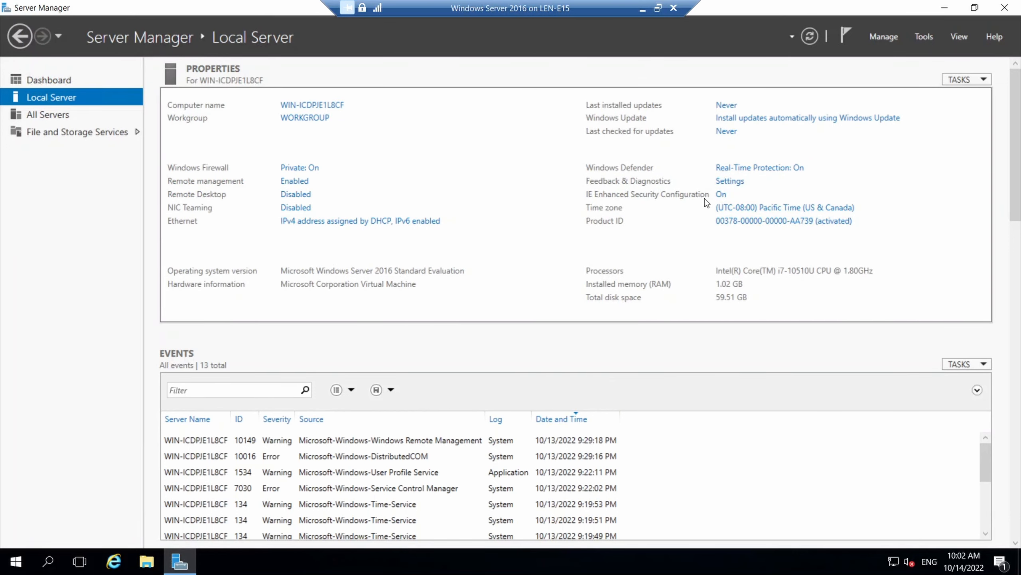
Turn IE Enhanced Security Configuration off for Users
left_click(721, 195)
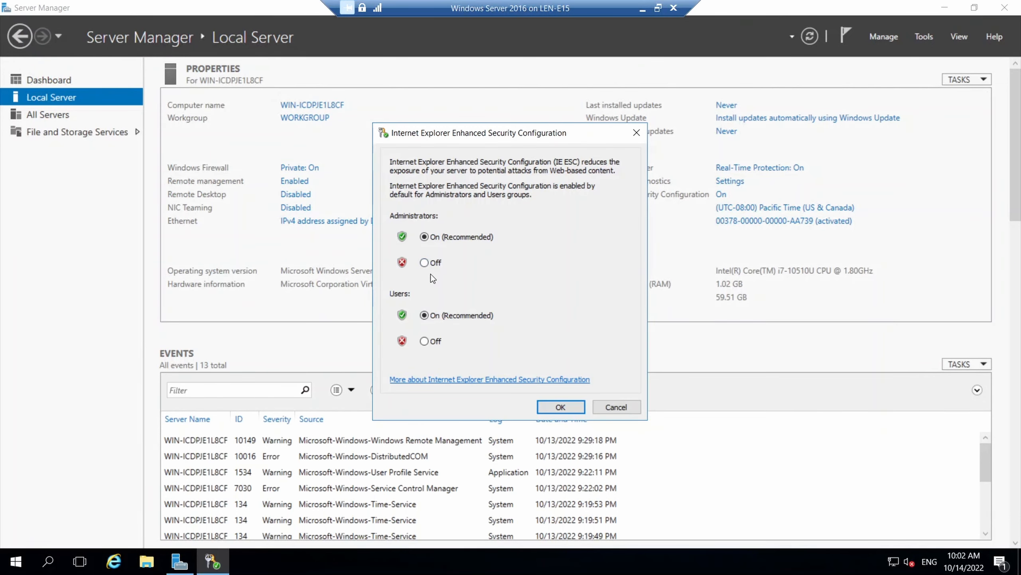
left_click(424, 341)
left_click(560, 406)
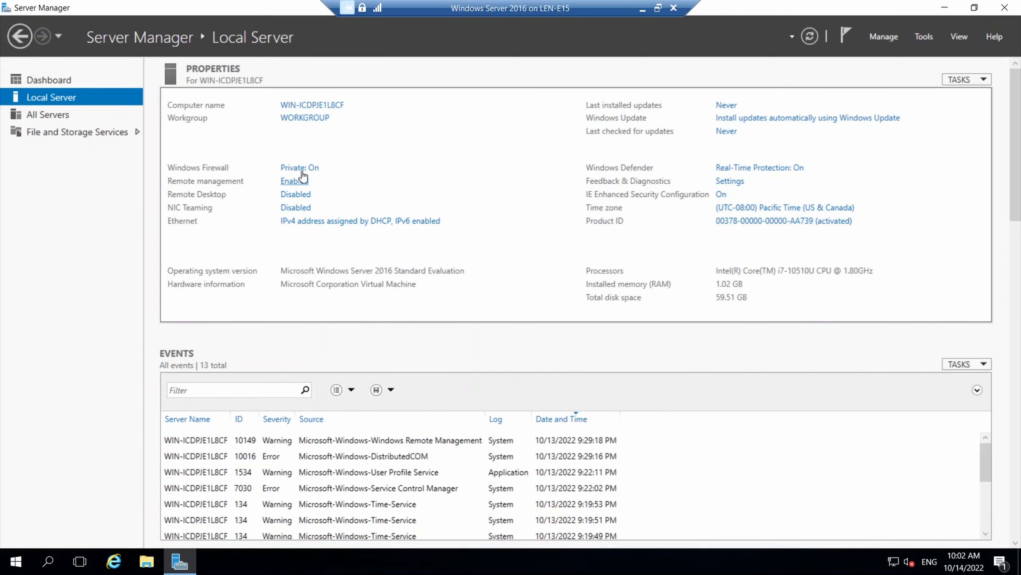
Open the Internet Protocol Version 4 (TCP/IPv4) properties of the Ethernet adapter
left_click(340, 225)
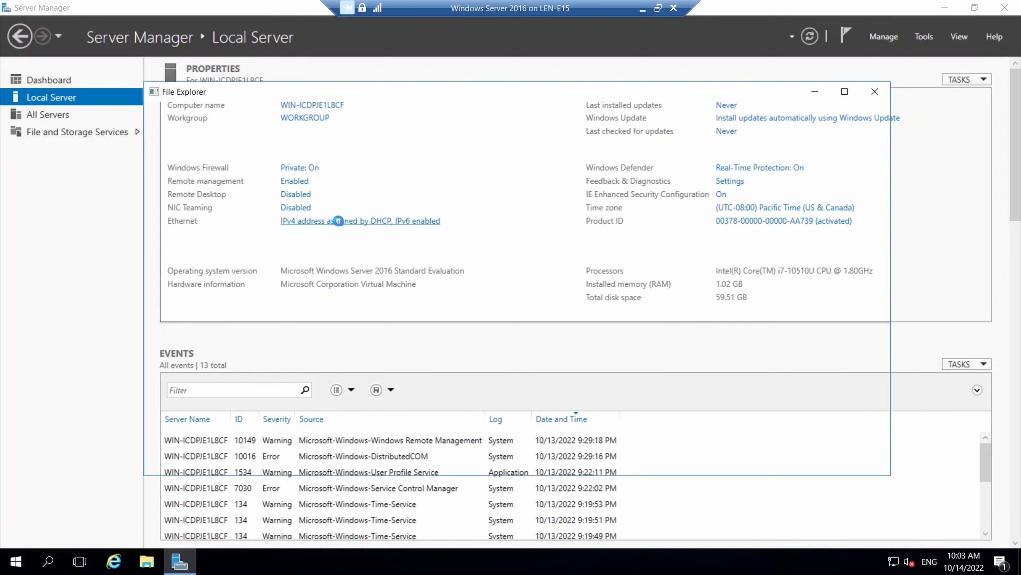
left_click(237, 175)
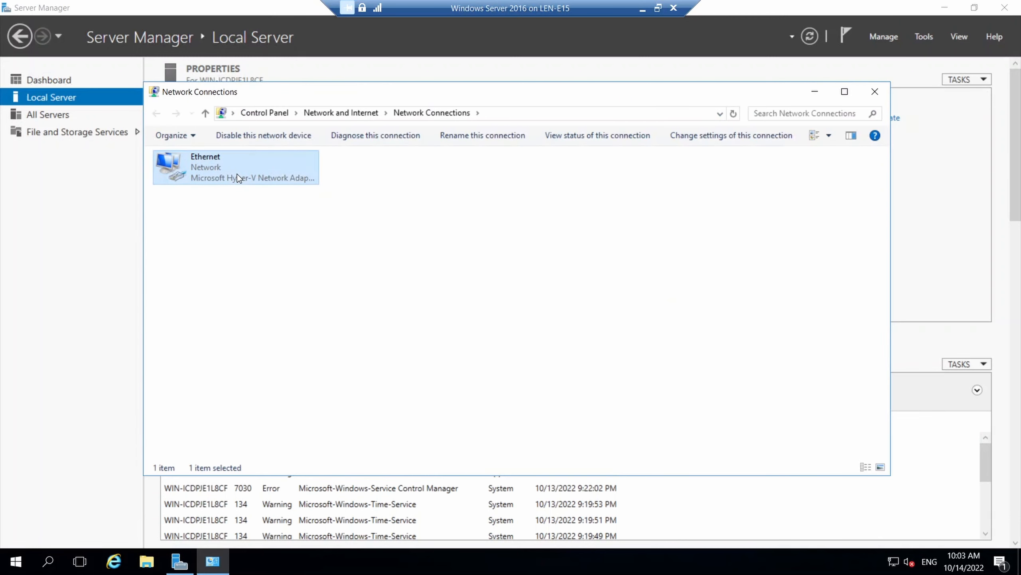
right_click(237, 174)
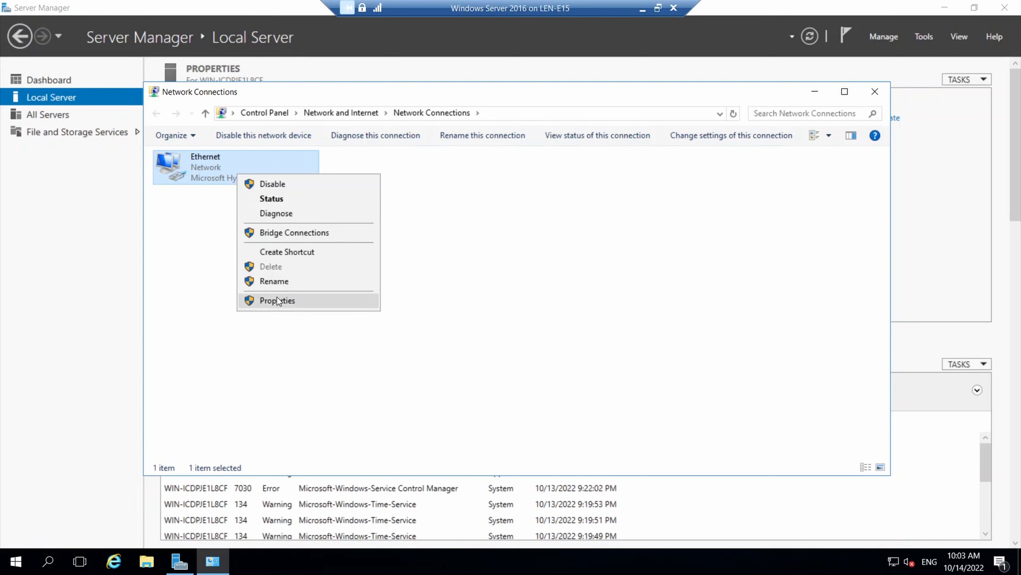
left_click(305, 300)
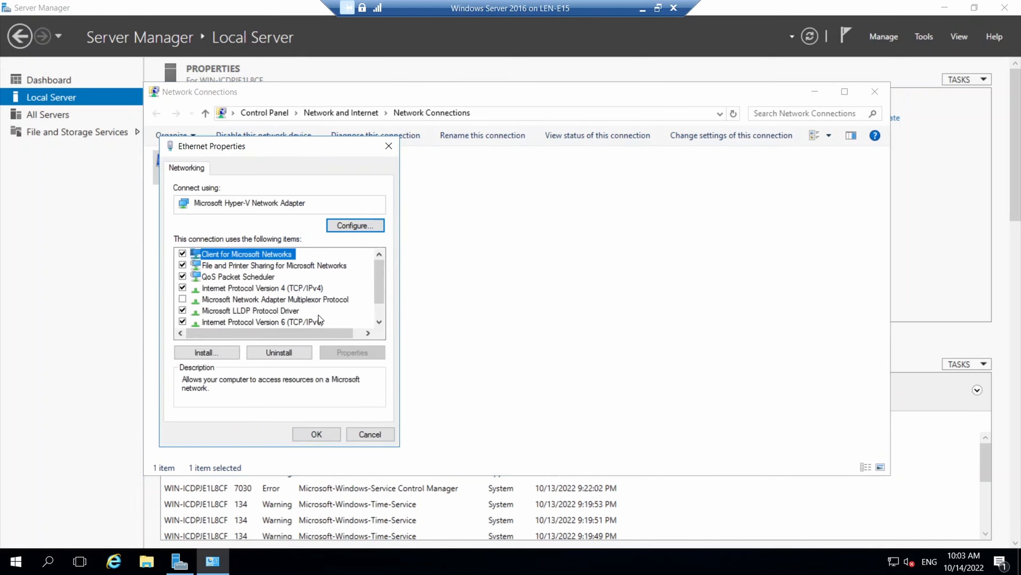
left_click(316, 288)
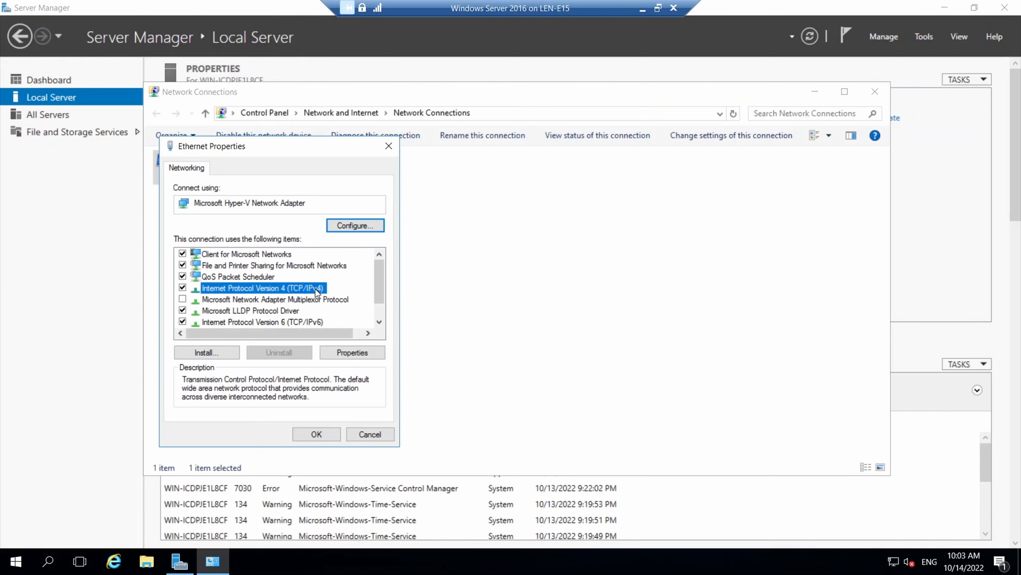
left_click(363, 350)
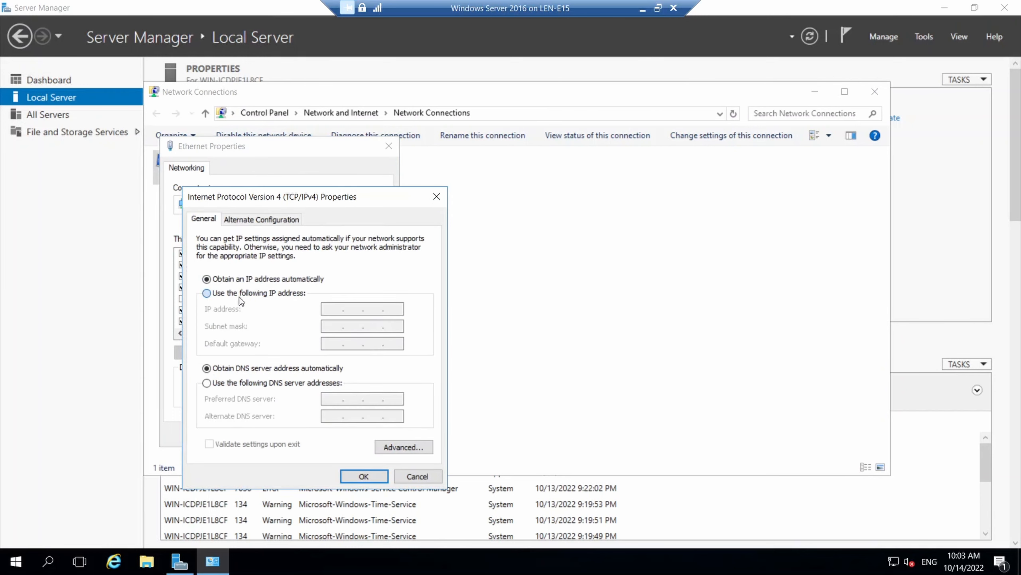
Enter static IP 192.168.1.50, mask 255.255.255.0, gateway 192.168.1.1, DNS 1.1.1.1 and 1.0.0.1
left_click(207, 293)
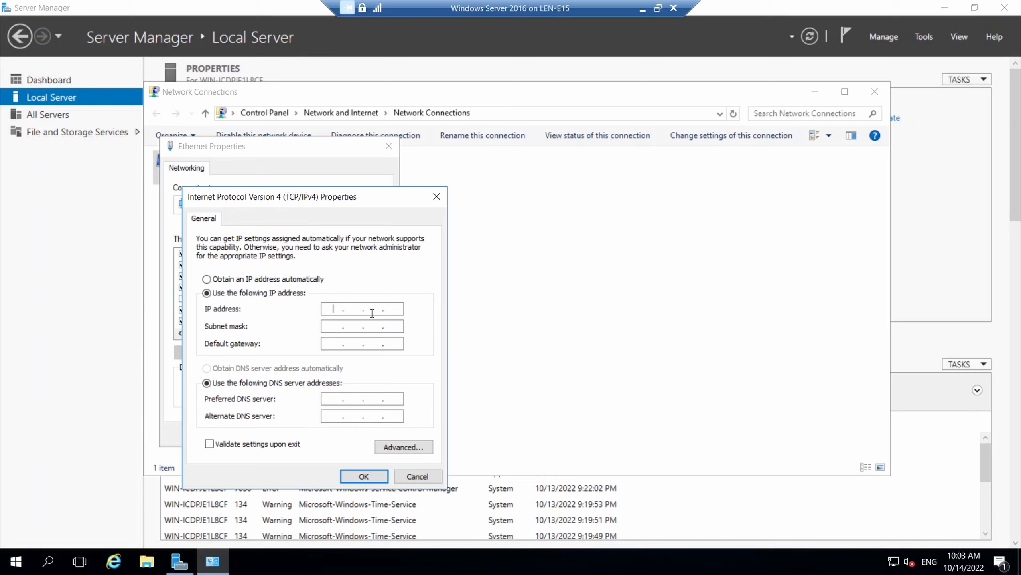
type("192 . 168 . 1 .")
type("50")
key("Tab")
key("Tab")
type("192 . 168 . 1 . 1")
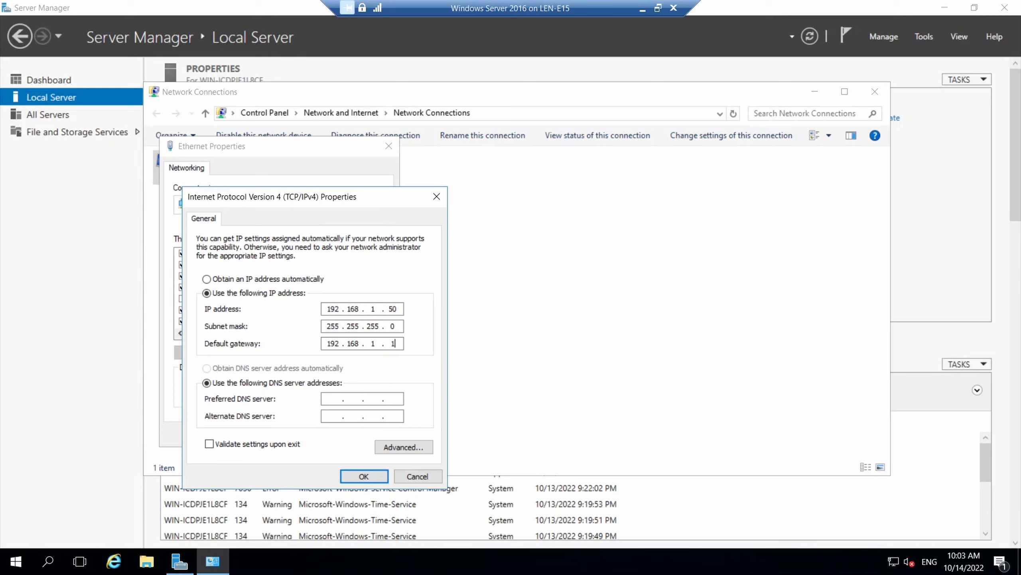
key("Tab")
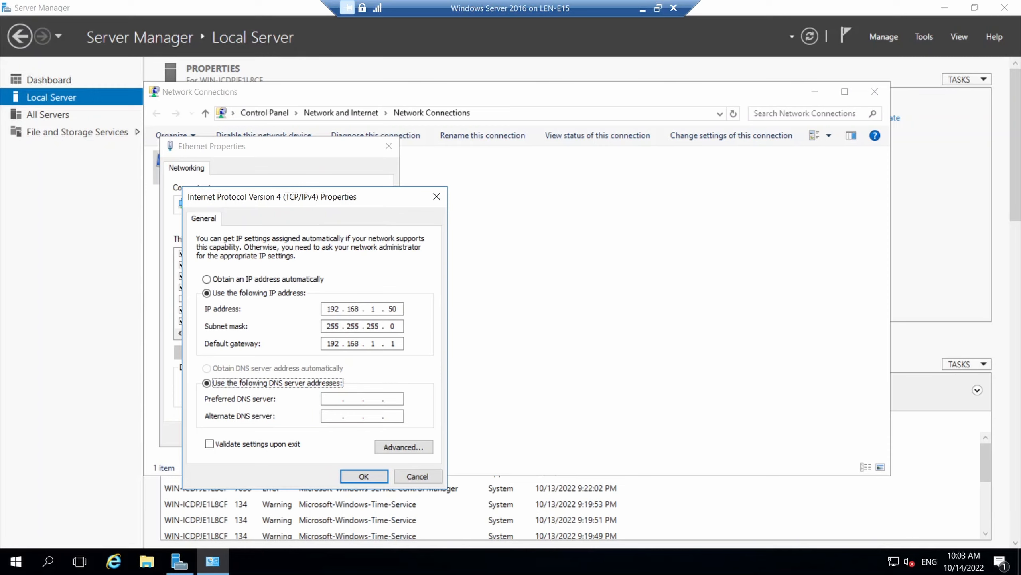
key("Tab")
type("1.1.1.1")
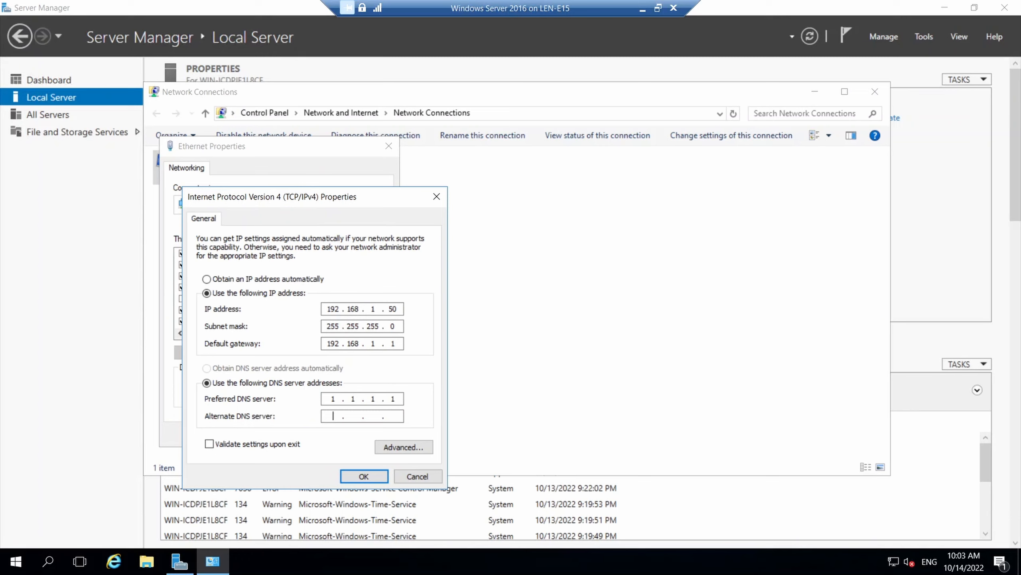
type("1.0.0.1")
Apply the static IPv4 settings, then disable and re-enable the Ethernet adapter and close Network Connections
left_click(362, 477)
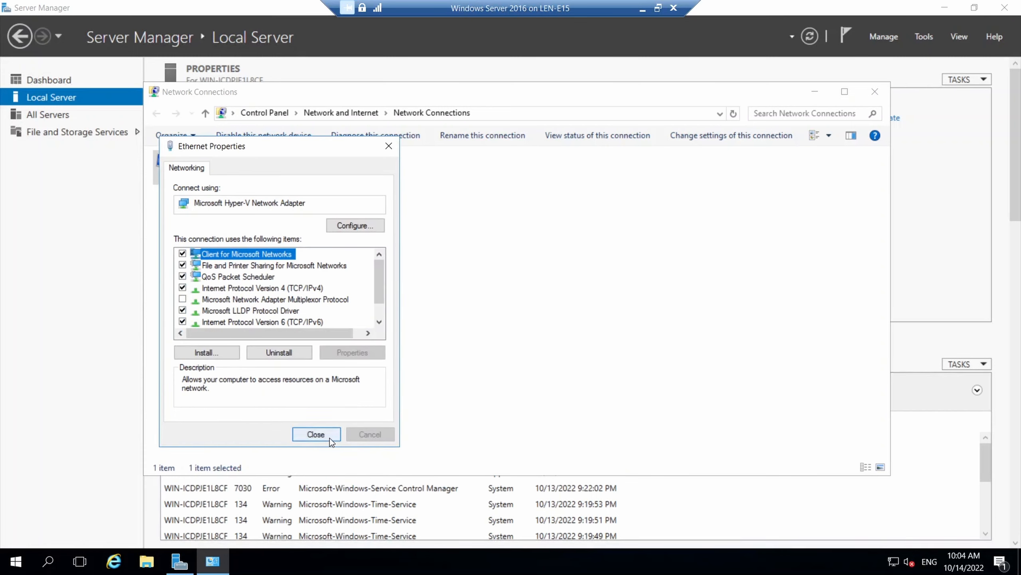
left_click(329, 438)
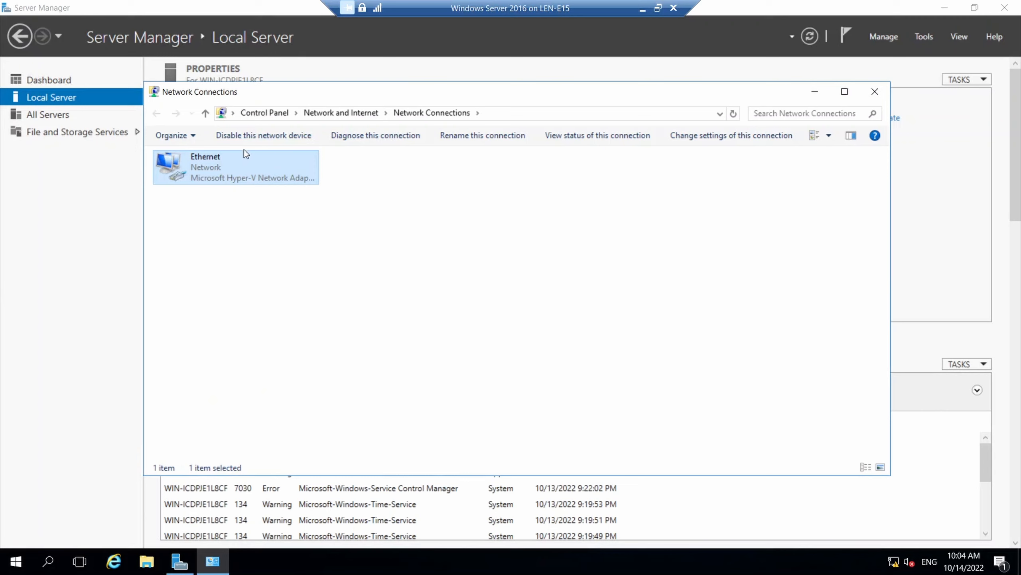
left_click(248, 136)
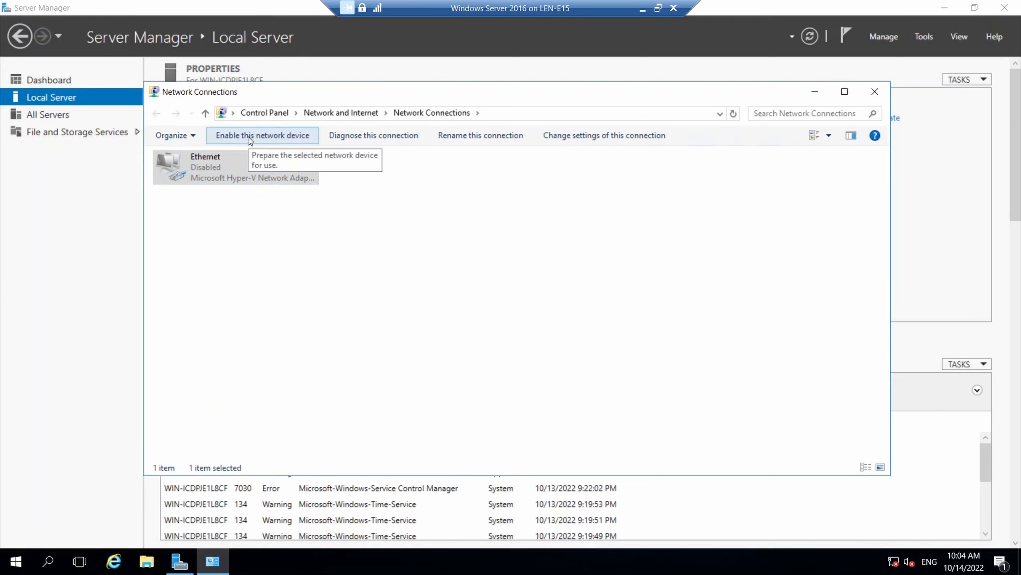
left_click(249, 136)
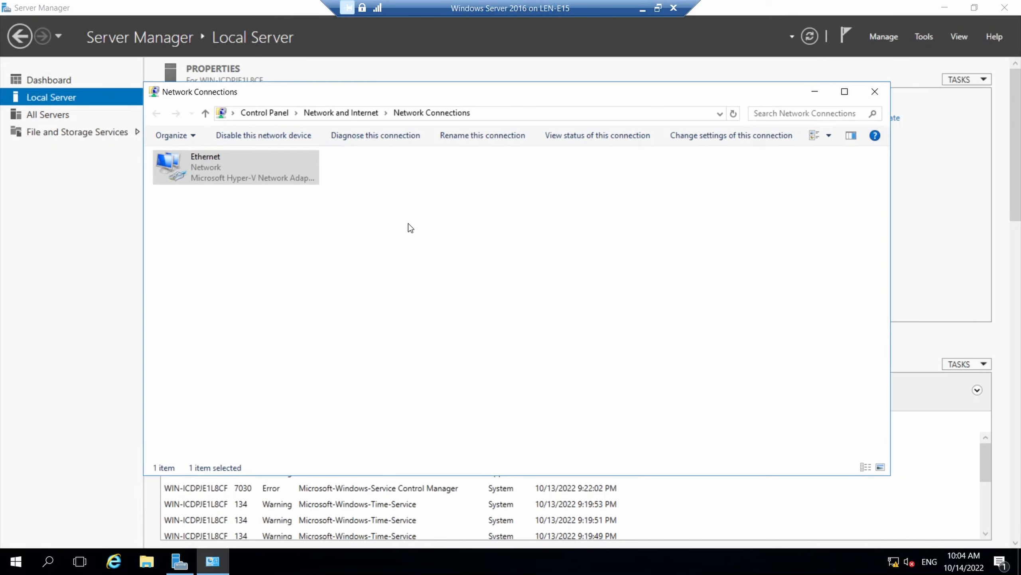
left_click(875, 94)
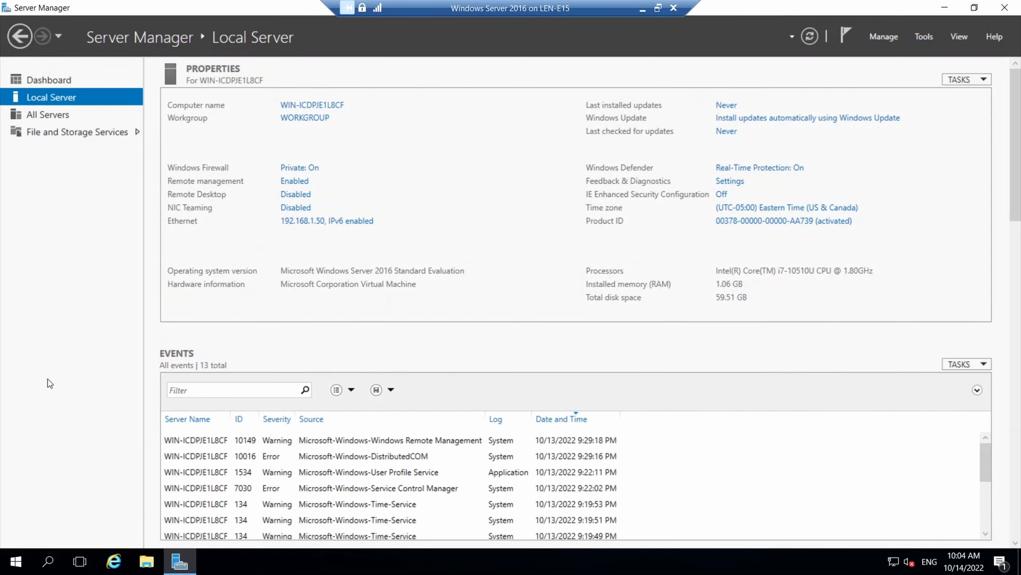
Launch Command Prompt by searching for cmd
left_click(48, 561)
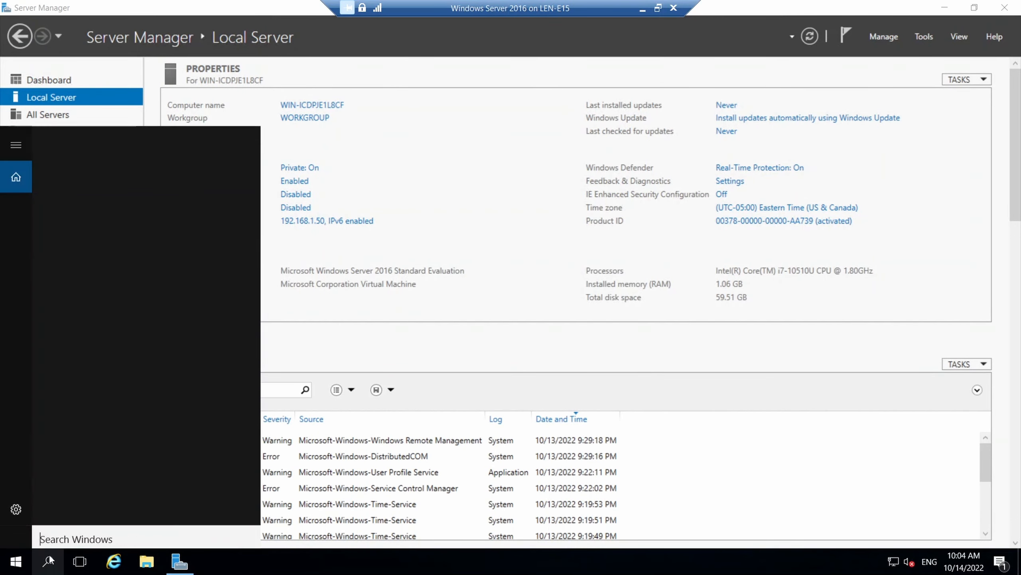
type("c")
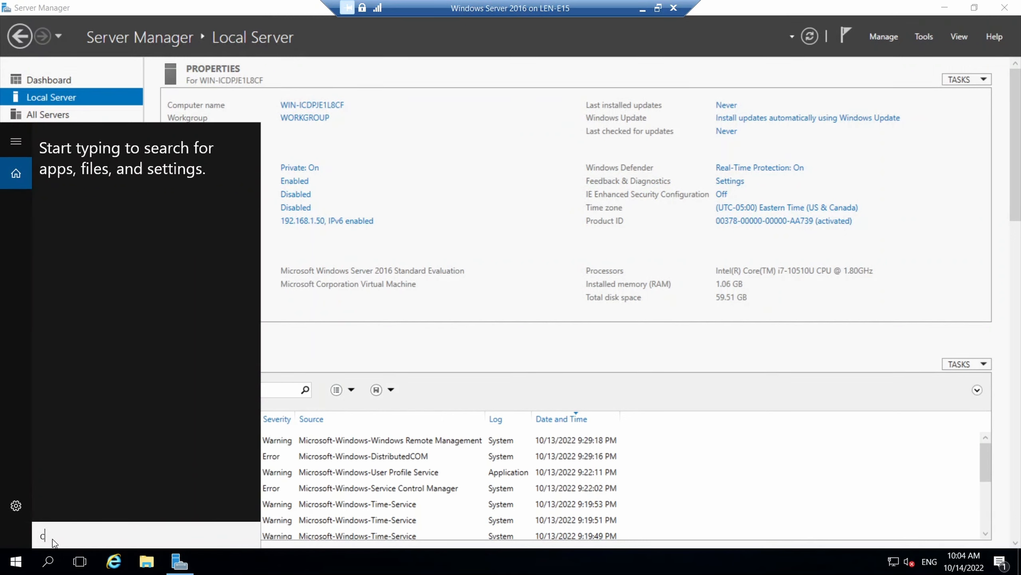
type("md")
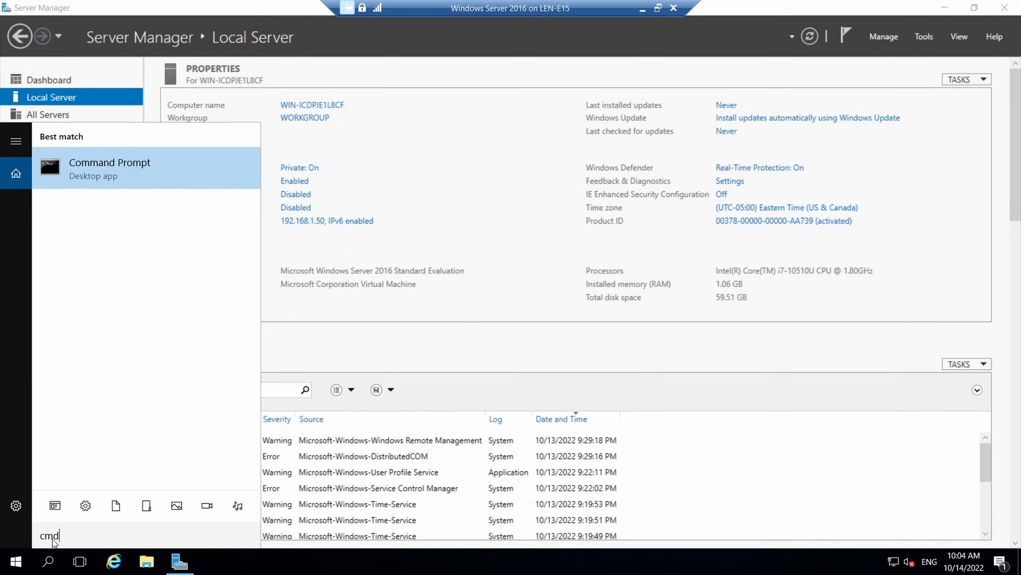
key("Return")
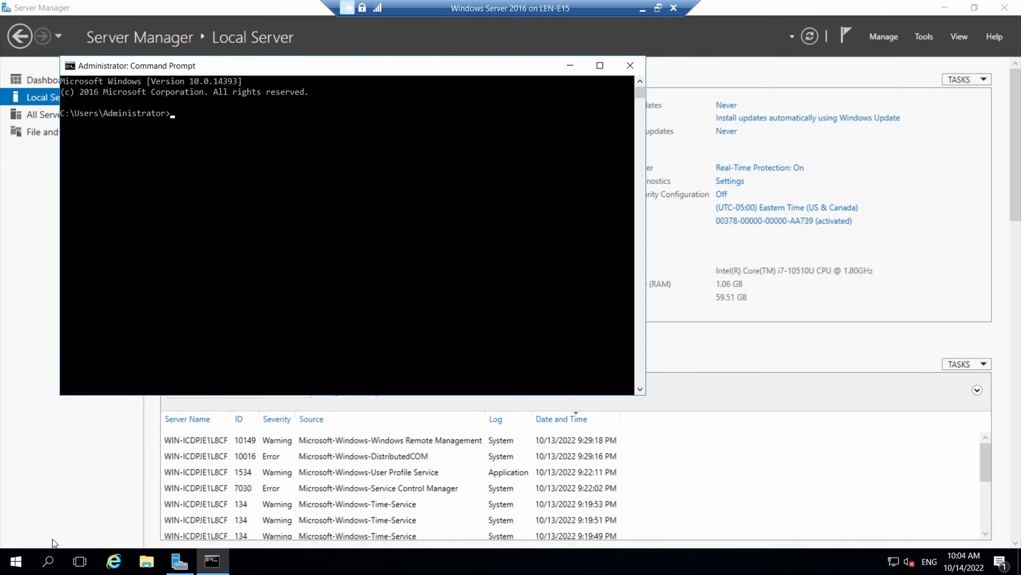
type("ping www.google.ca")
key("Return")
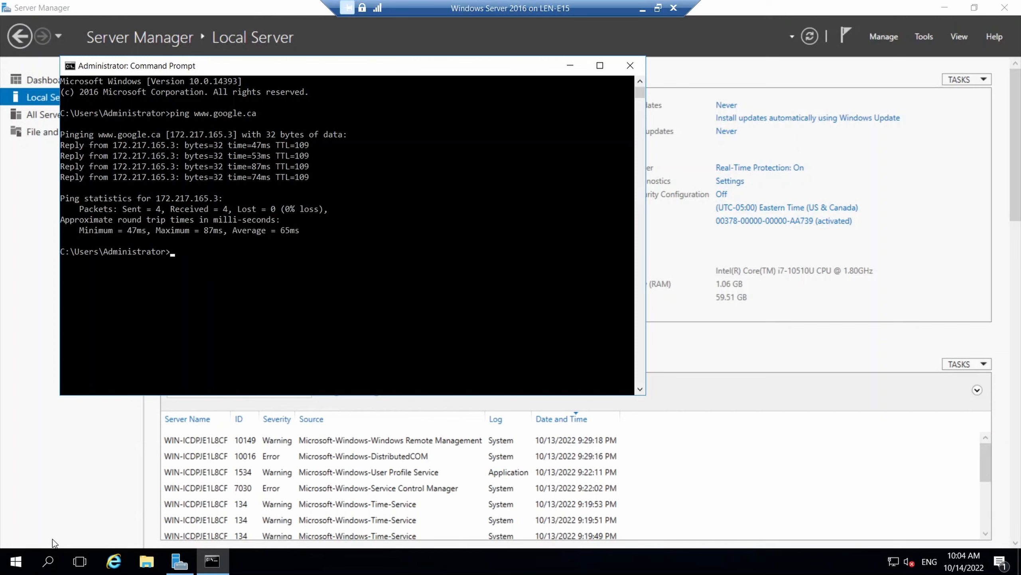
type("ipconfig")
key("Return")
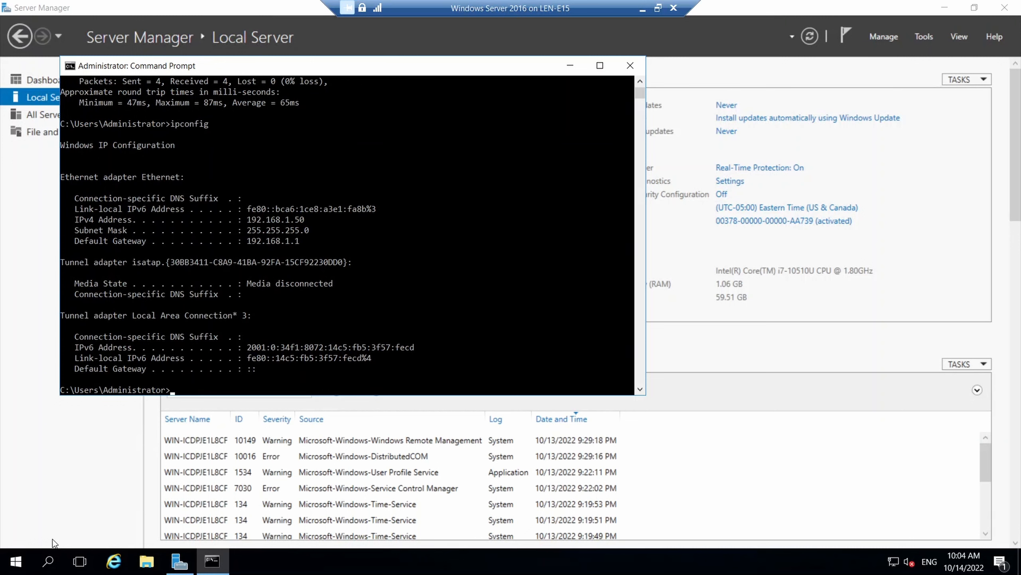
type("exit")
key("Return")
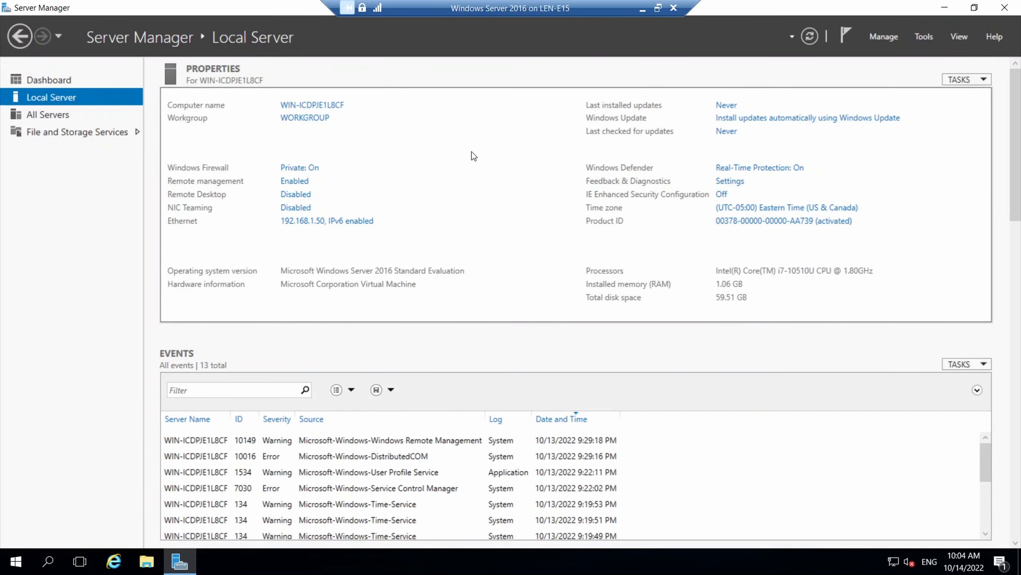
Restart the server from the Start menu with Other (Planned) as the reason
right_click(9, 570)
mouse_move(48, 533)
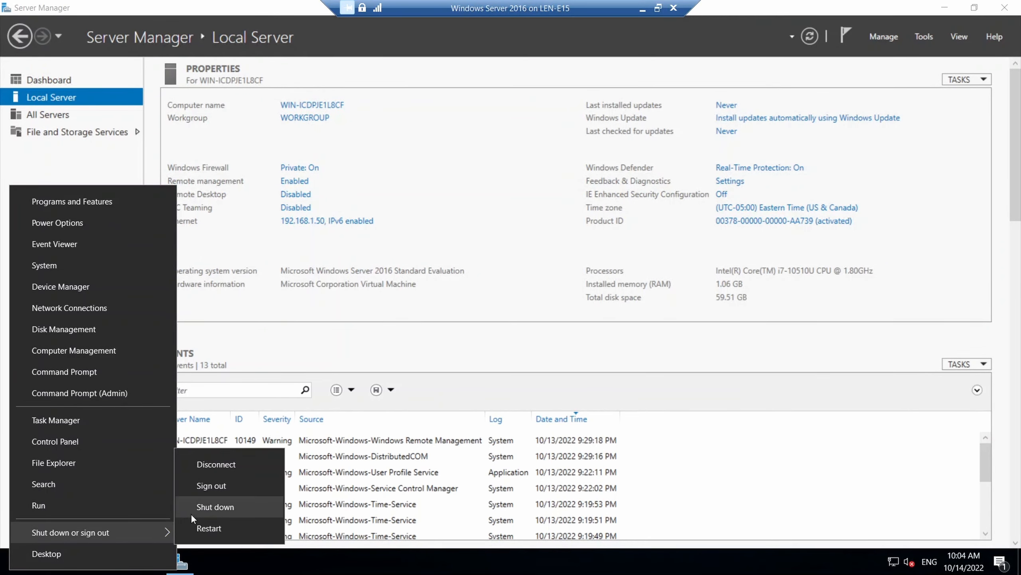
left_click(221, 531)
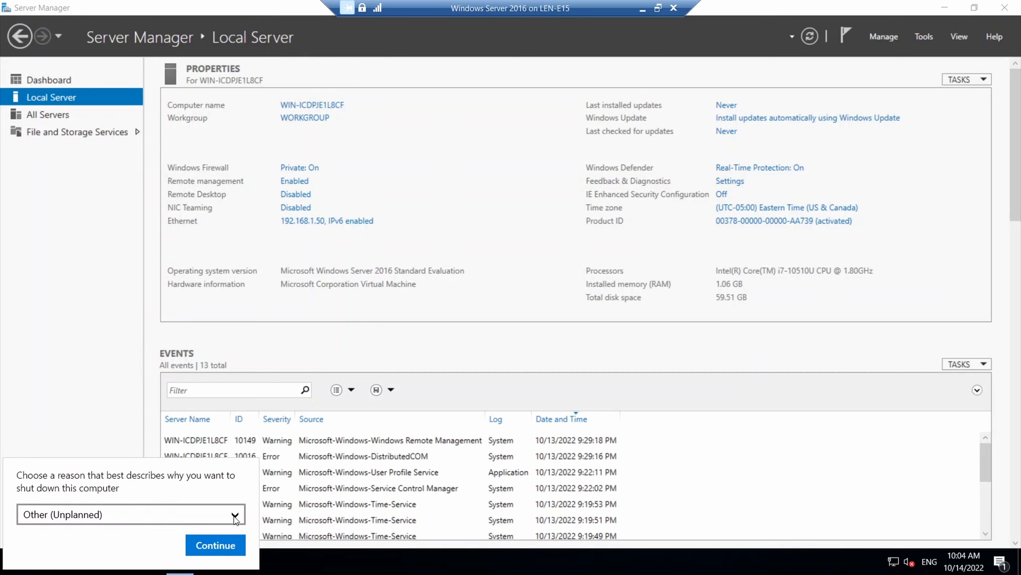
left_click(230, 516)
left_click(202, 519)
left_click(203, 537)
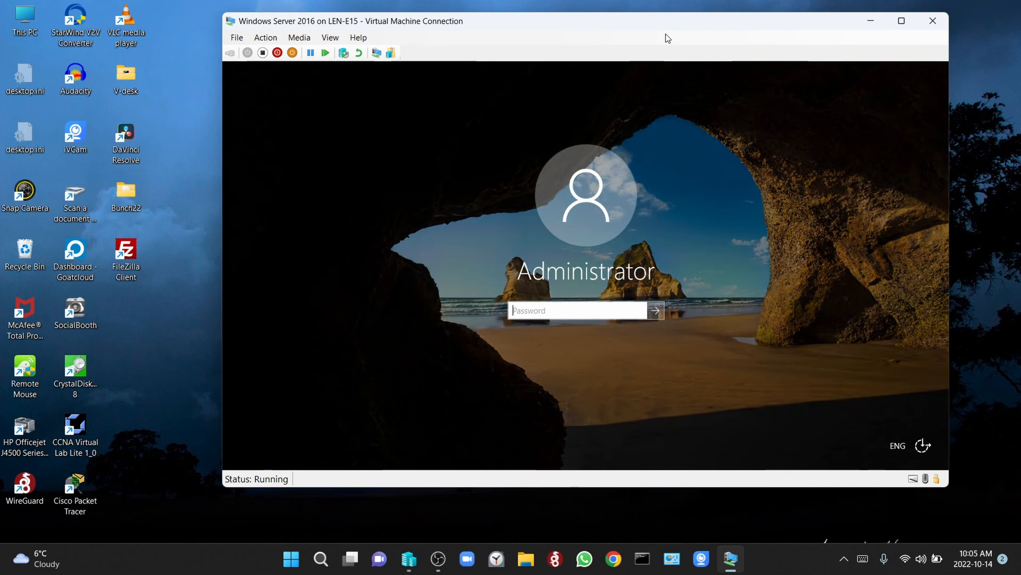
Sign in with the Administrator password and make the VM Connection window full screen
type("P@ssw0rd")
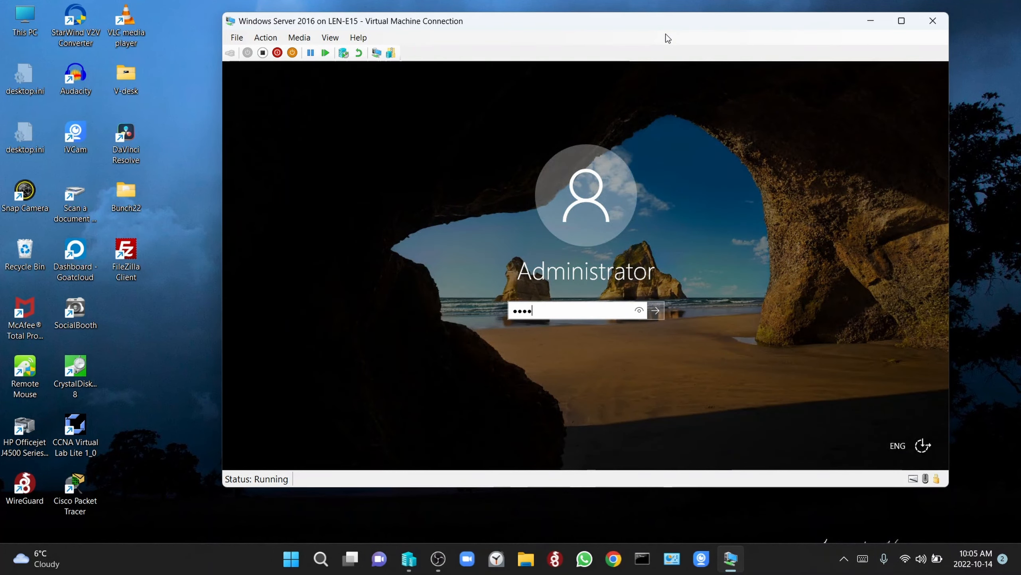
key("Return")
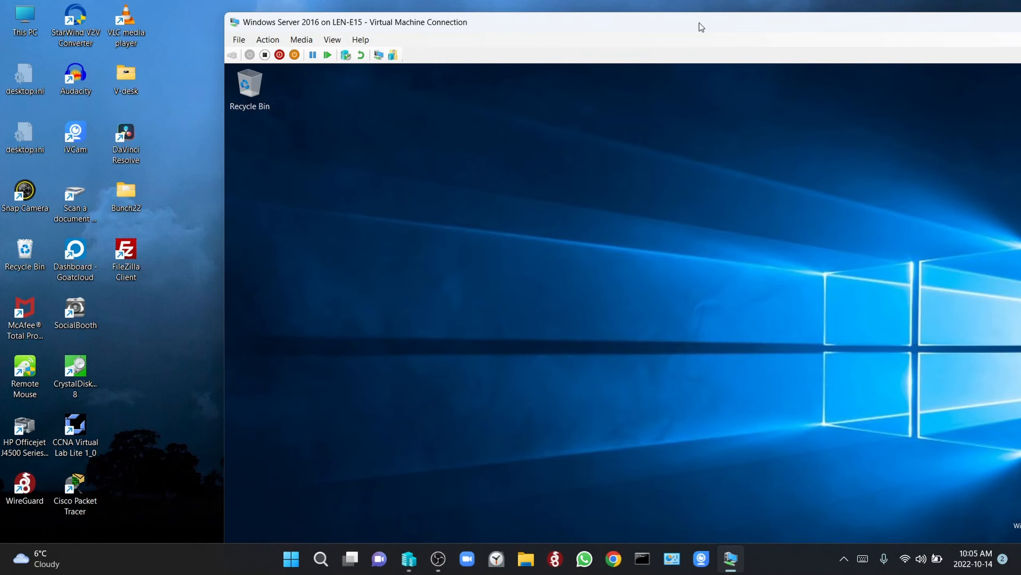
double_click(700, 23)
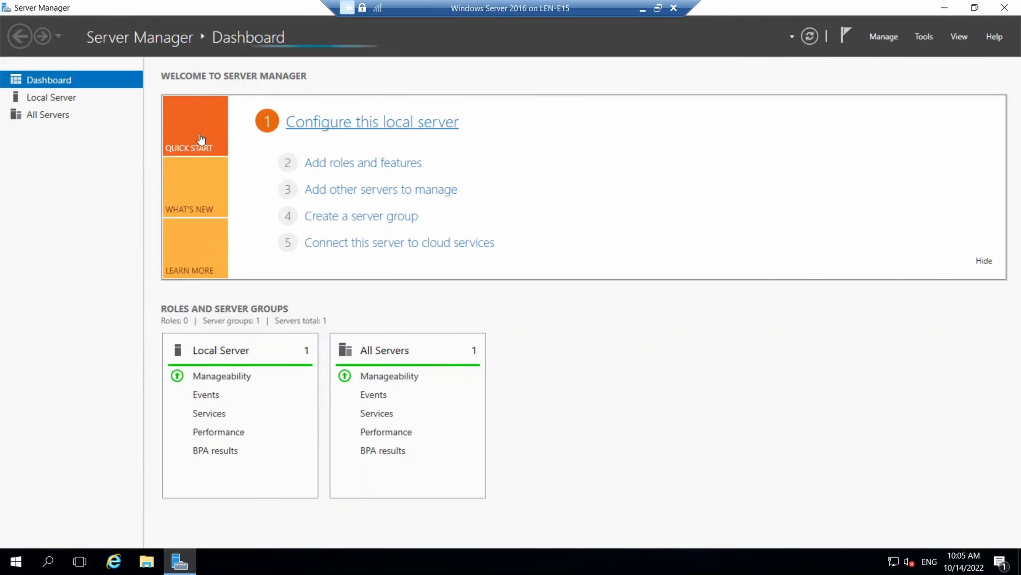
Check the pdc-01 name on Local Server, then launch Add Roles and Features from the Dashboard
left_click(67, 104)
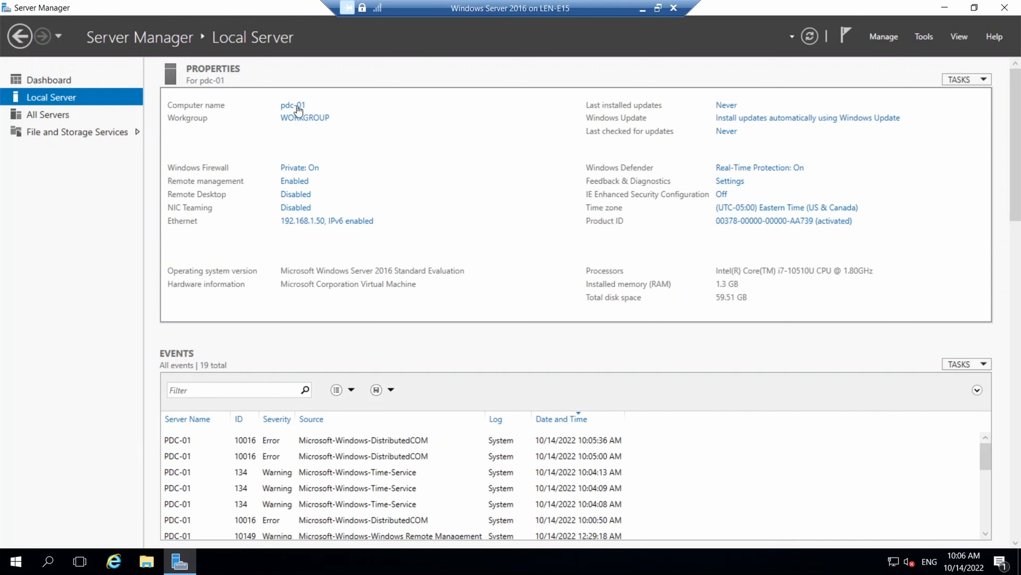
left_click(33, 79)
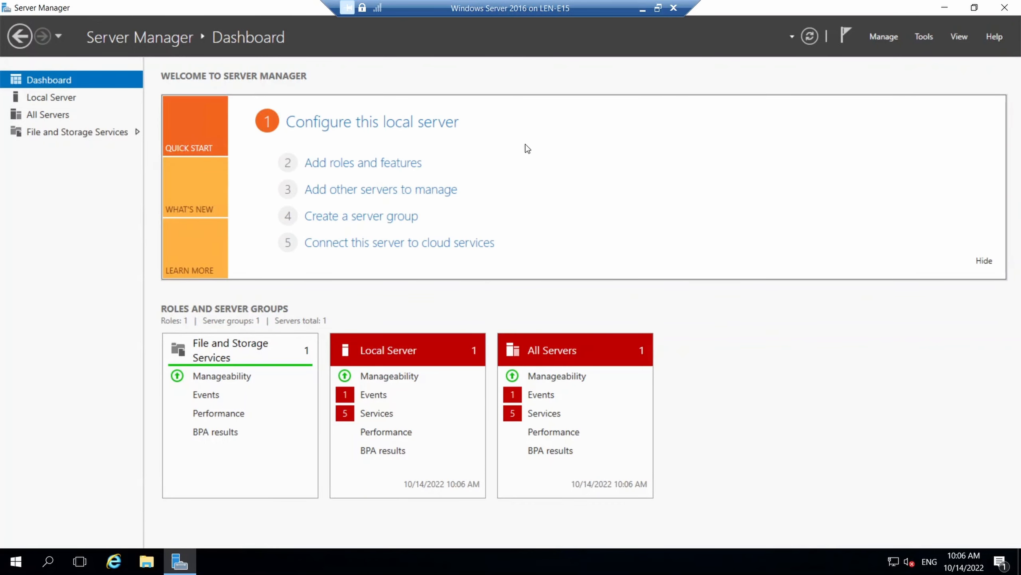
left_click(382, 169)
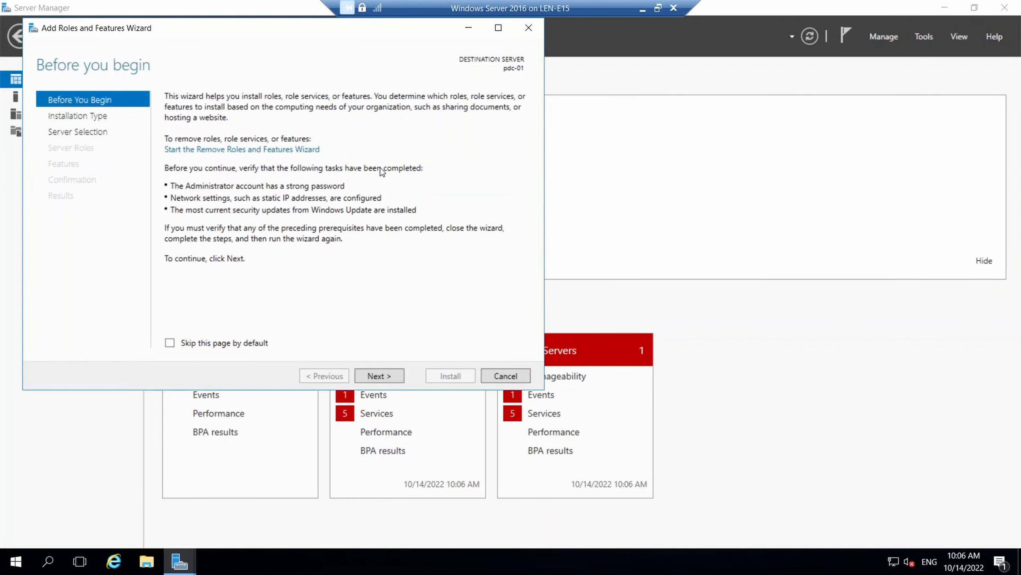
Choose role-based installation on pdc-01 and select Active Directory Domain Services with its required features
left_click(379, 376)
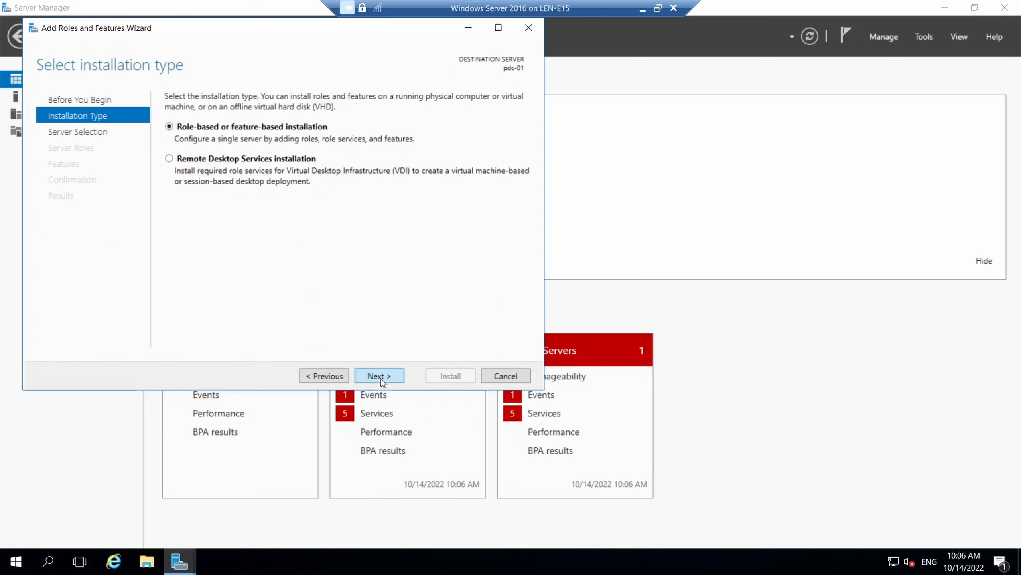
left_click(380, 376)
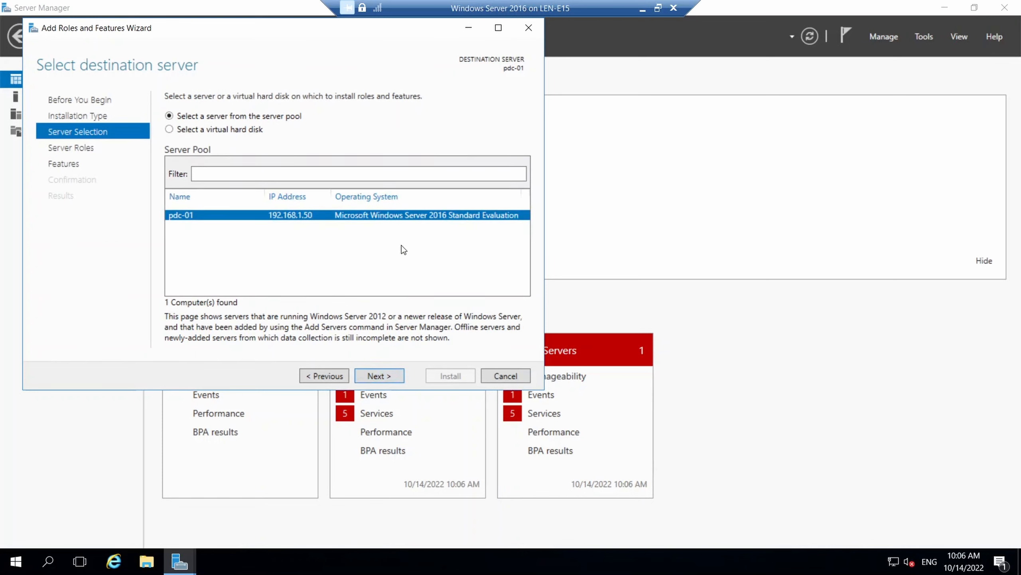
left_click(388, 378)
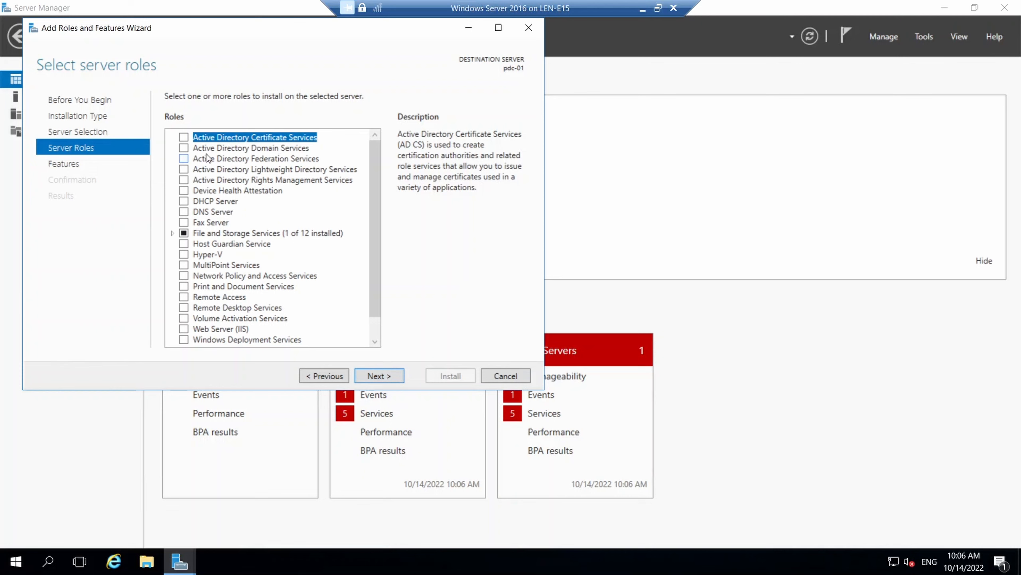
left_click(181, 151)
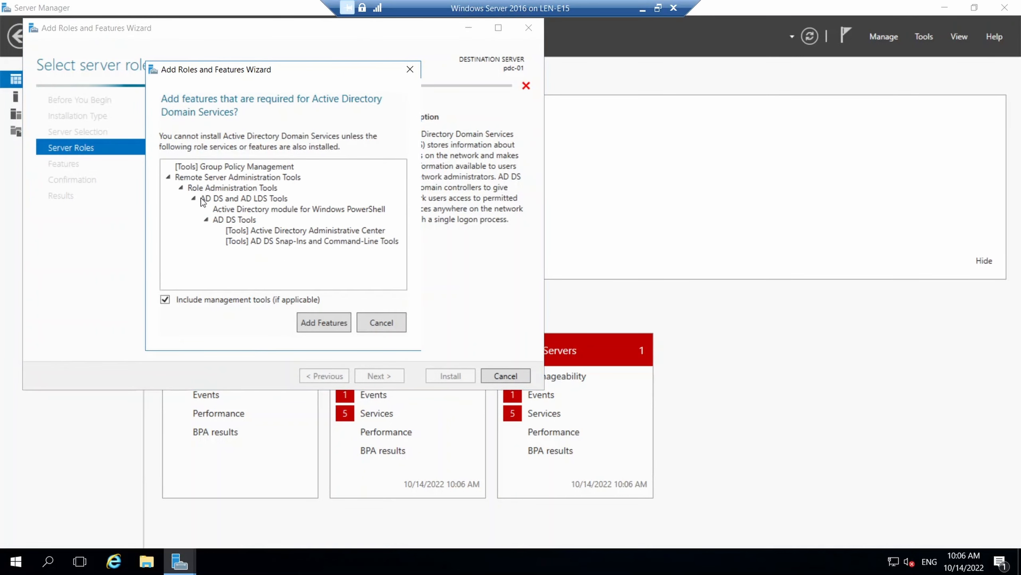
left_click(321, 315)
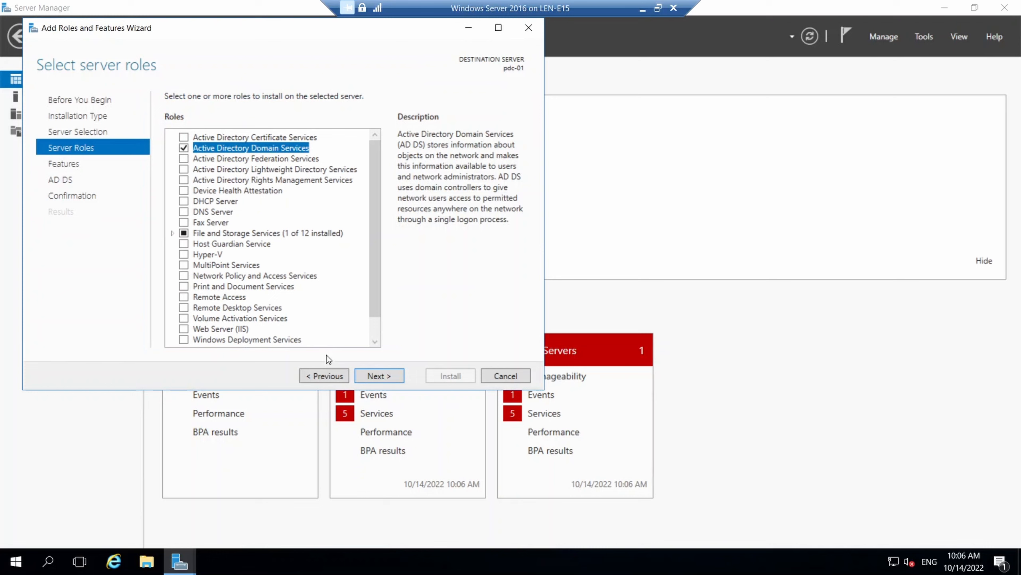
Accept the default features, allow automatic restart if required, and begin the installation
left_click(370, 375)
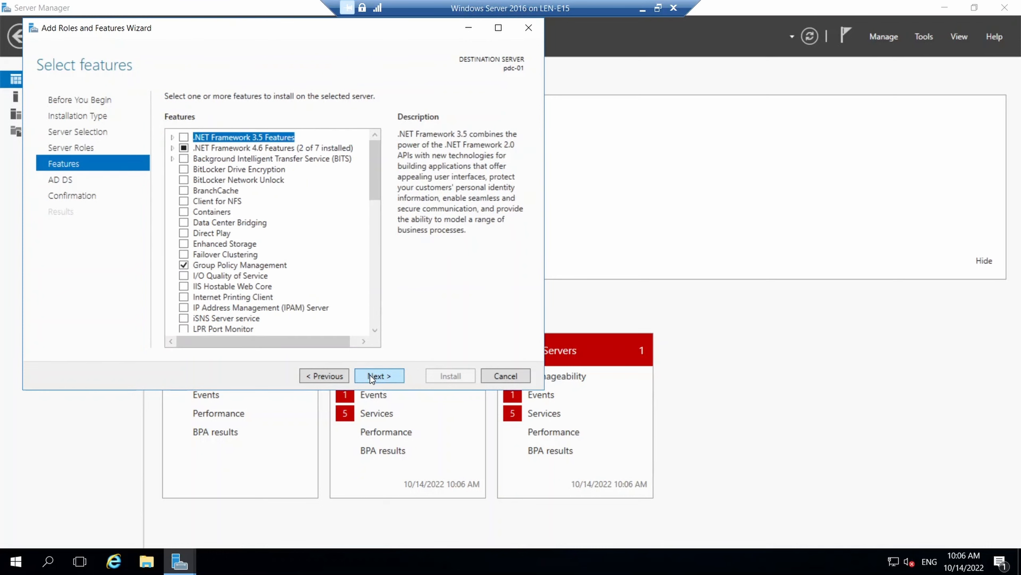
left_click(370, 375)
left_click(371, 376)
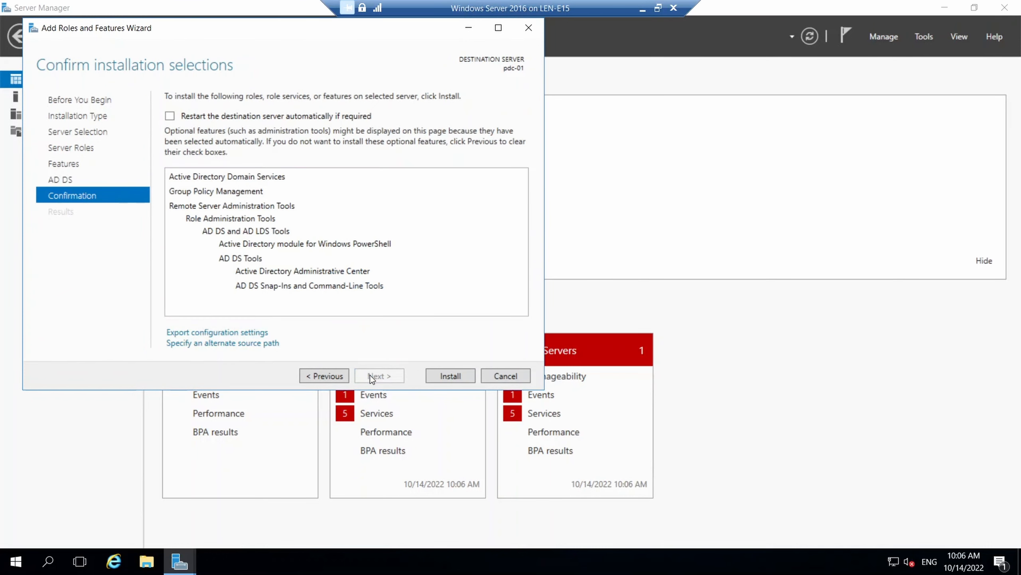
left_click(170, 116)
left_click(543, 331)
left_click(458, 375)
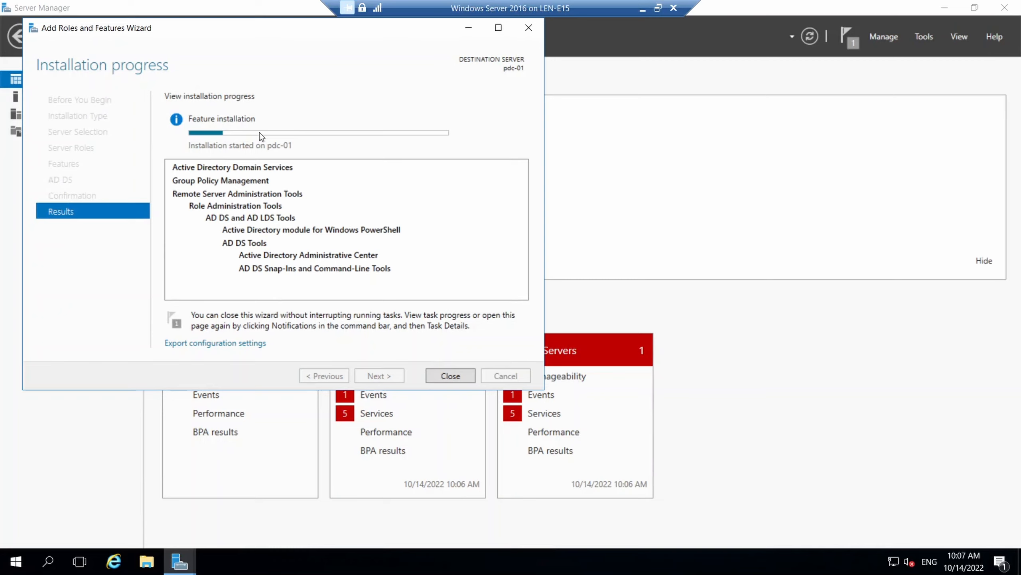
Close the wizard once the AD DS installation on pdc-01 succeeds
mouse_move(267, 134)
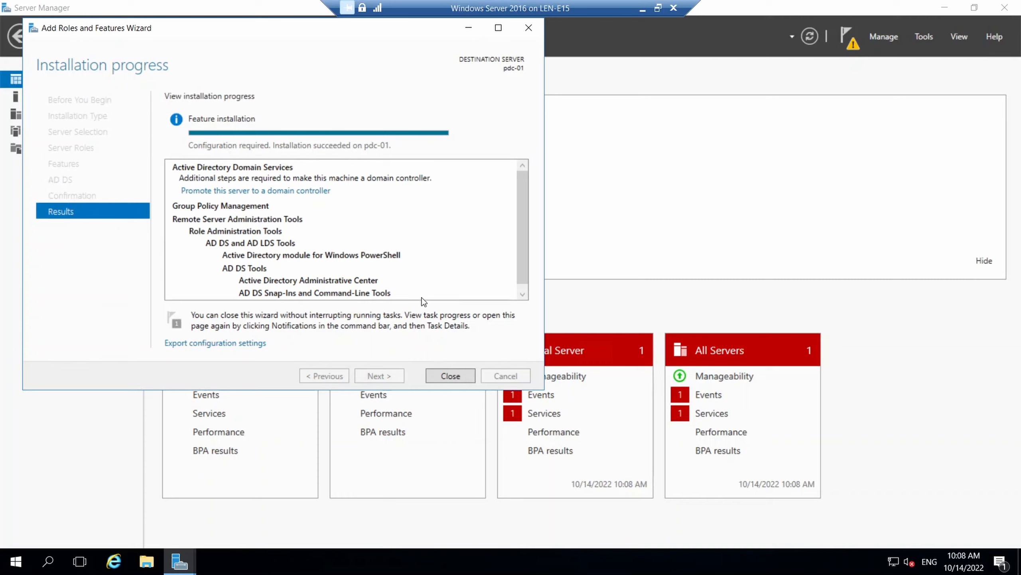
left_click(454, 378)
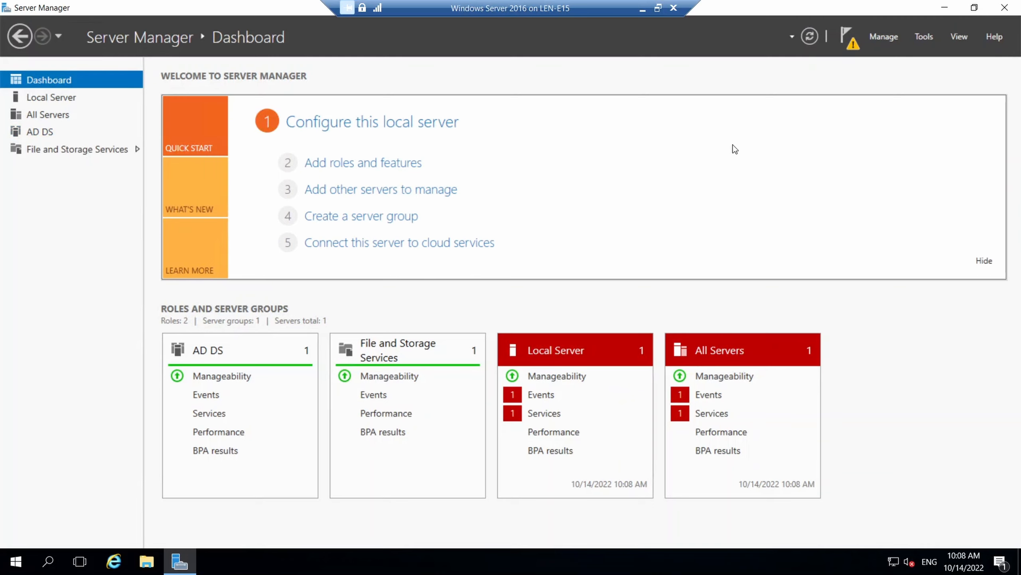
From the AD DS page's pending-configuration notice, start promoting pdc-01 to a domain controller
left_click(44, 131)
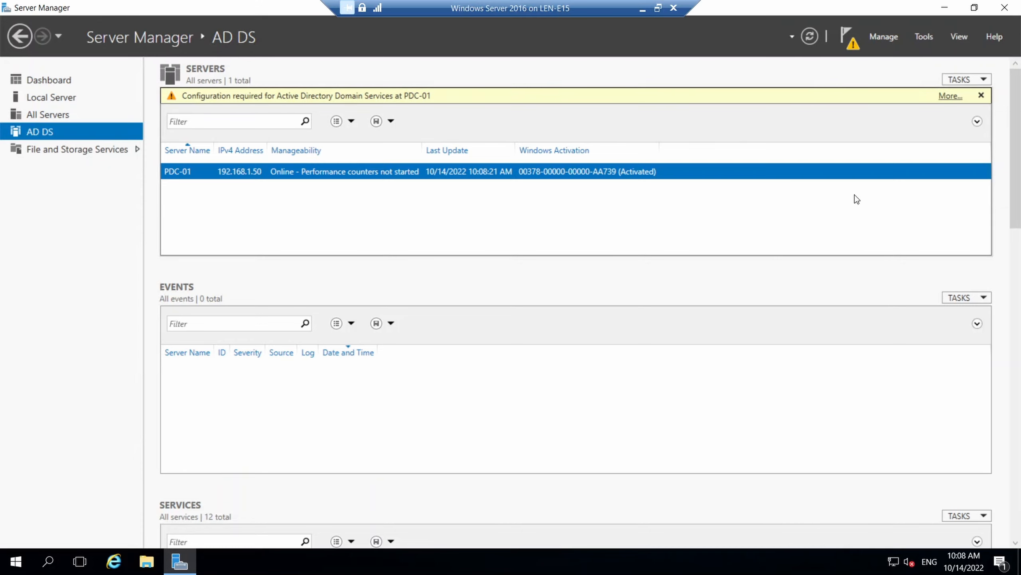
left_click(950, 96)
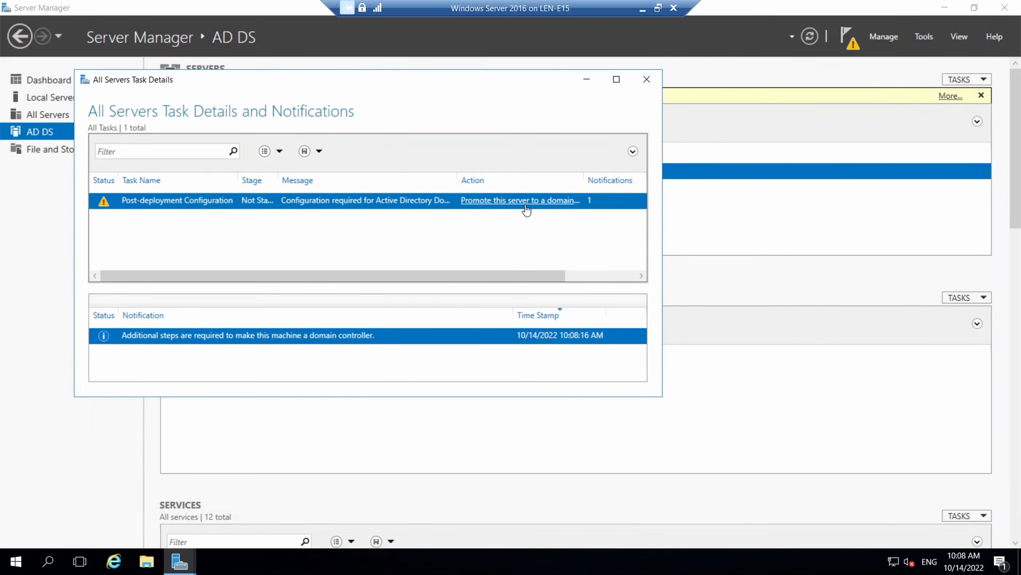
left_click(522, 201)
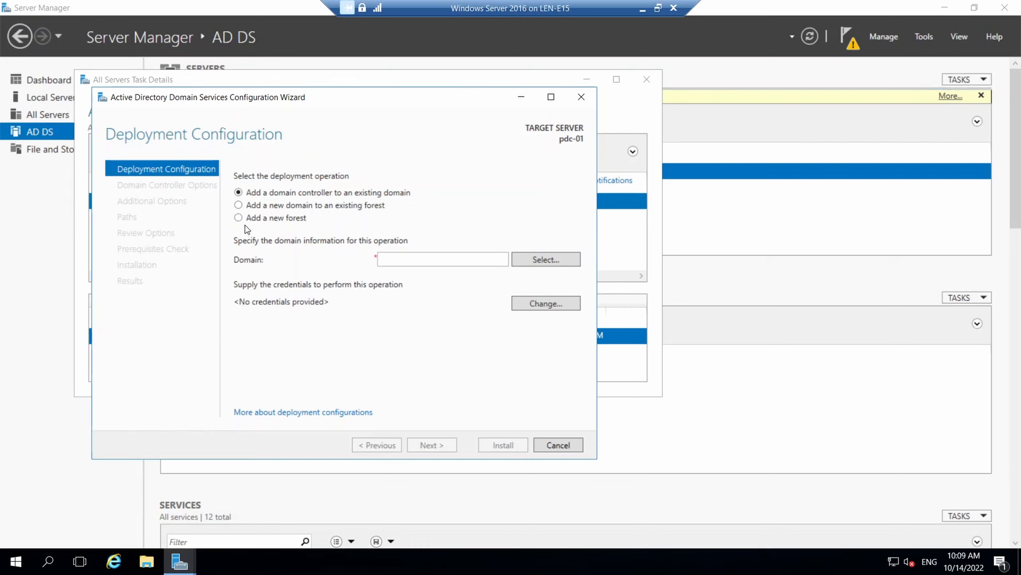
Choose a new forest with root domain name goatexpert.local and continue to Domain Controller Options
left_click(239, 218)
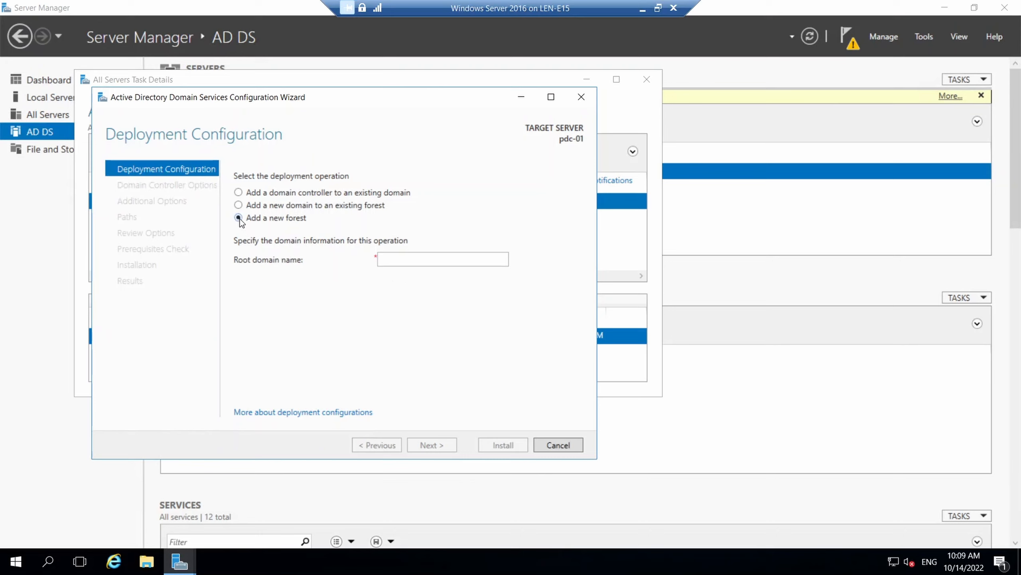
left_click(397, 260)
type("goa")
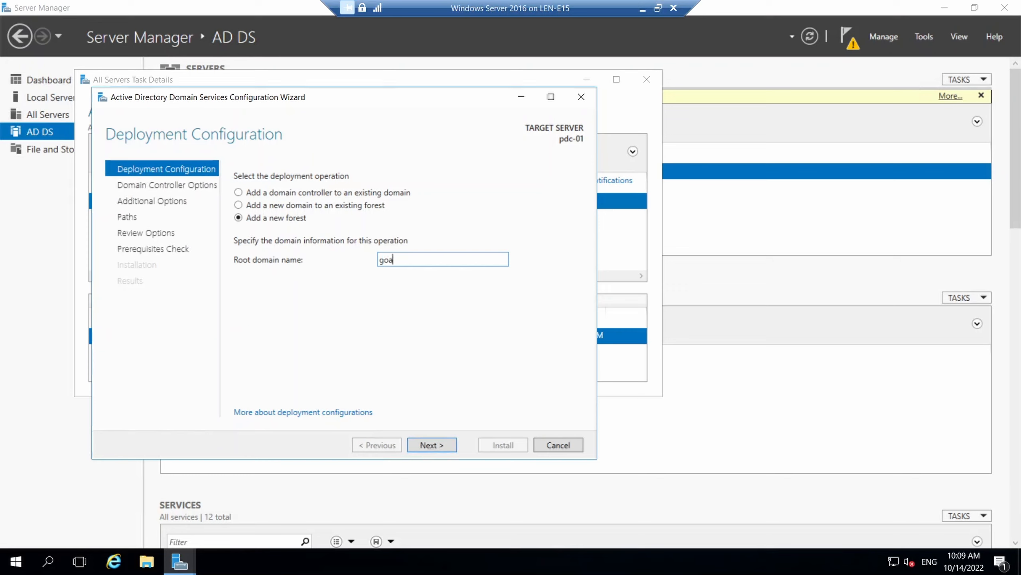
type("texpert.loc")
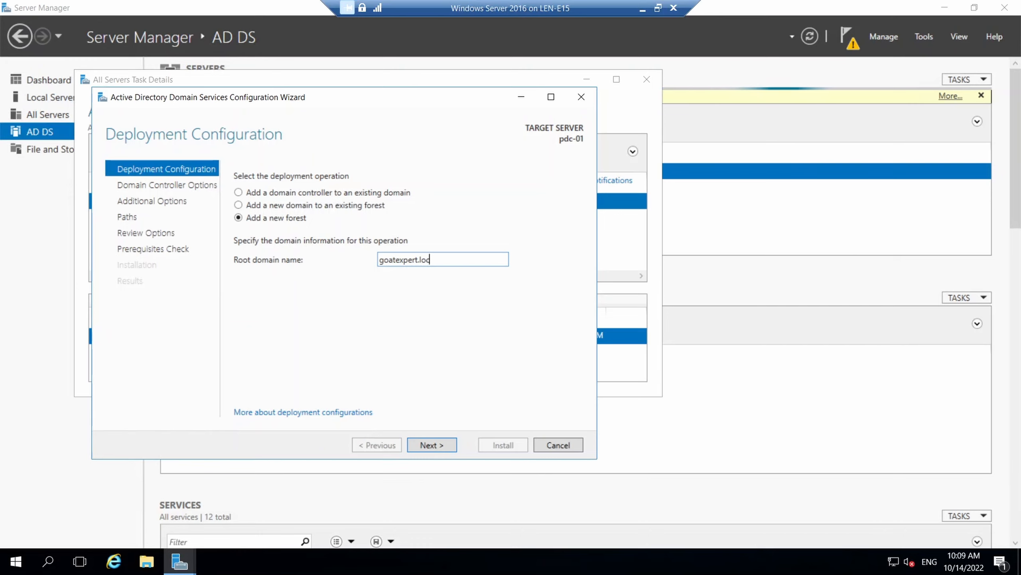
type("al")
left_click(436, 444)
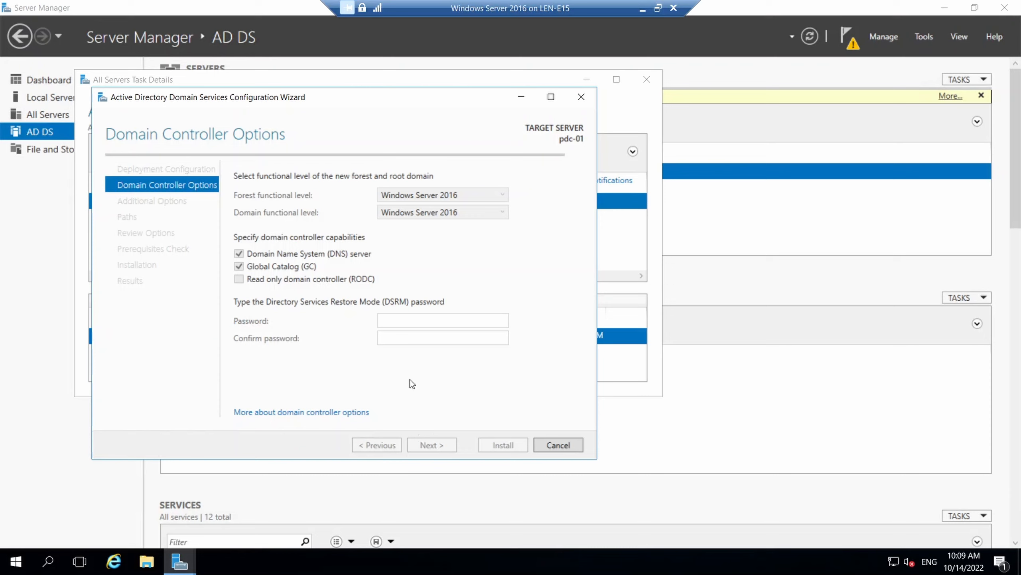
Enter and confirm the Directory Services Restore Mode password, then proceed to DNS Options
left_click(392, 321)
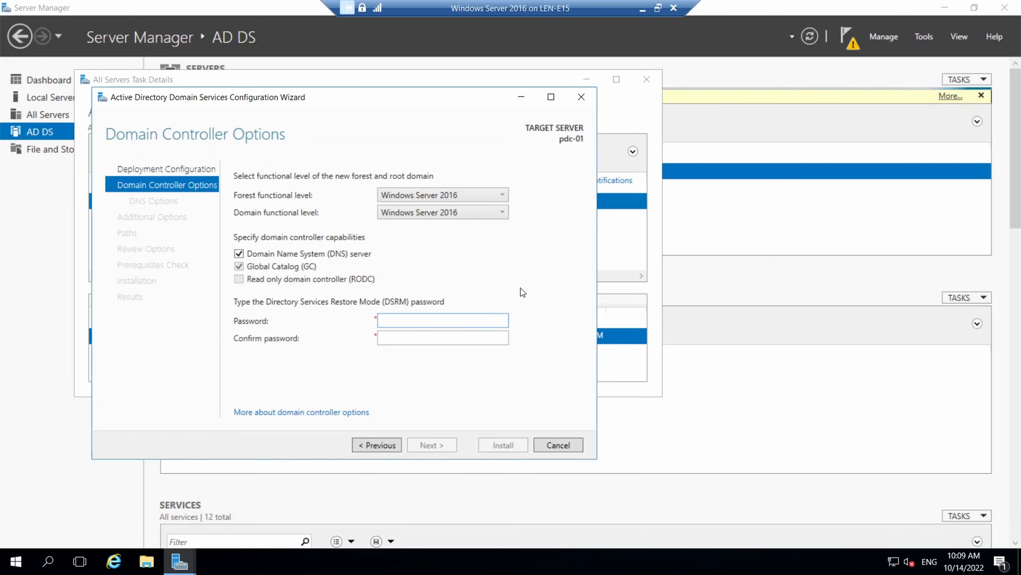
type("***********")
key("Tab")
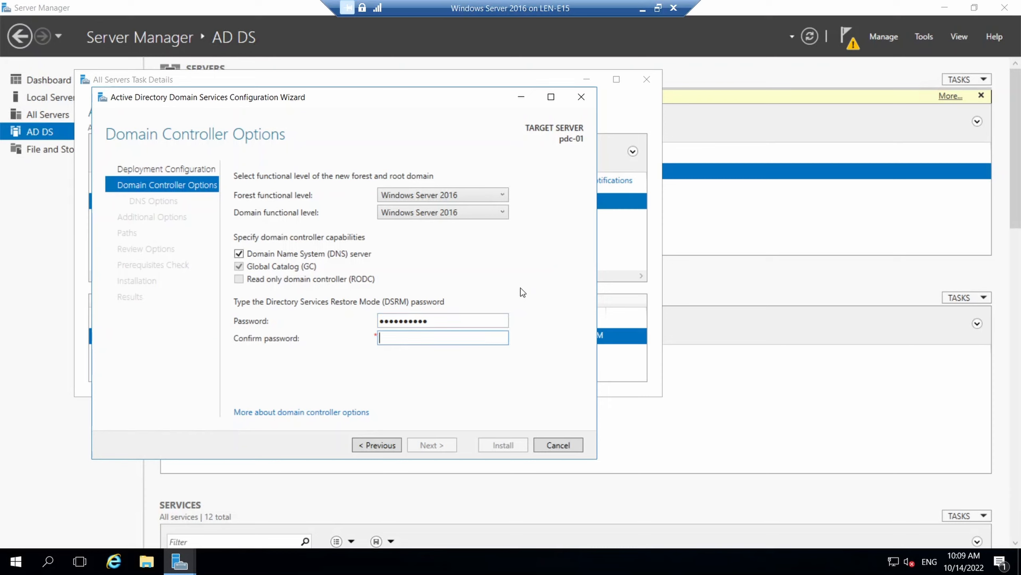
type("*********")
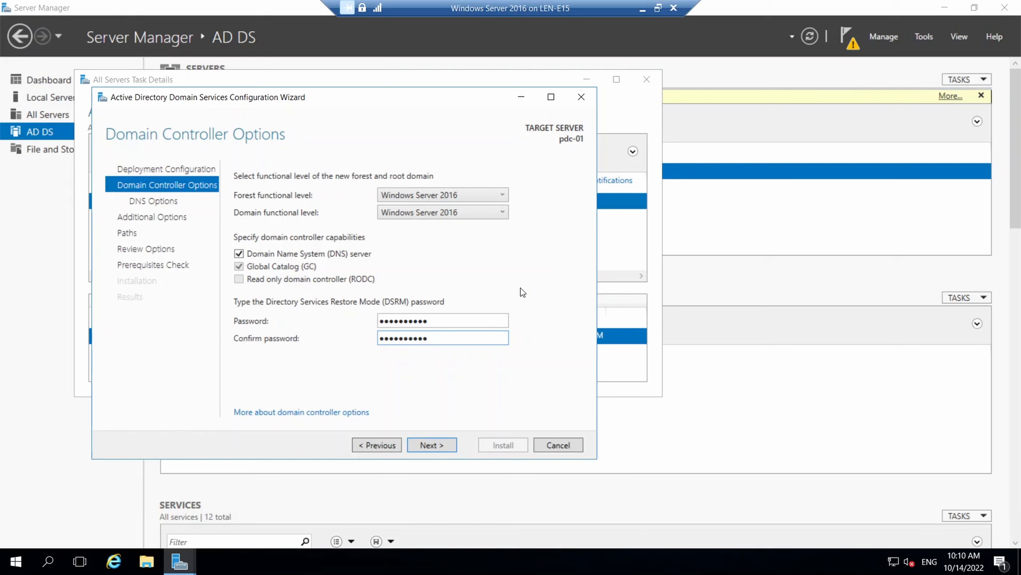
left_click(445, 447)
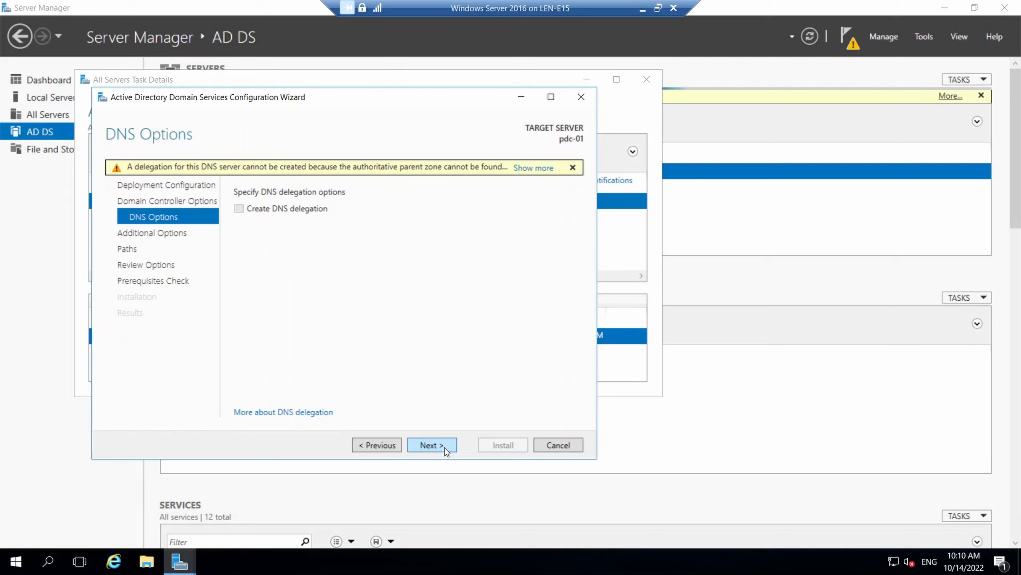
Keep no DNS delegation, NetBIOS name GOATEXPERT and default folder paths, then run prerequisite checks
left_click(444, 447)
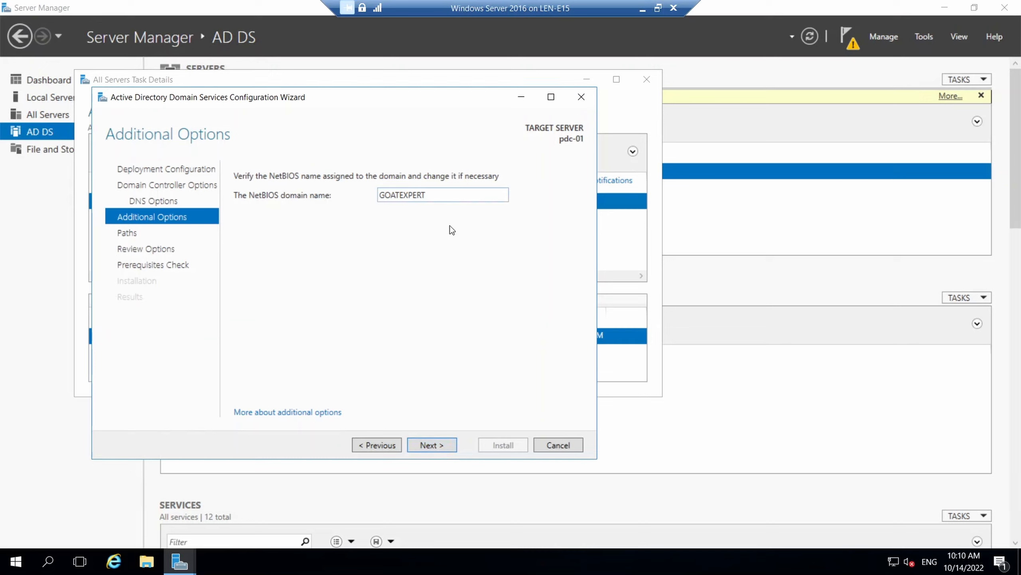
left_click(442, 446)
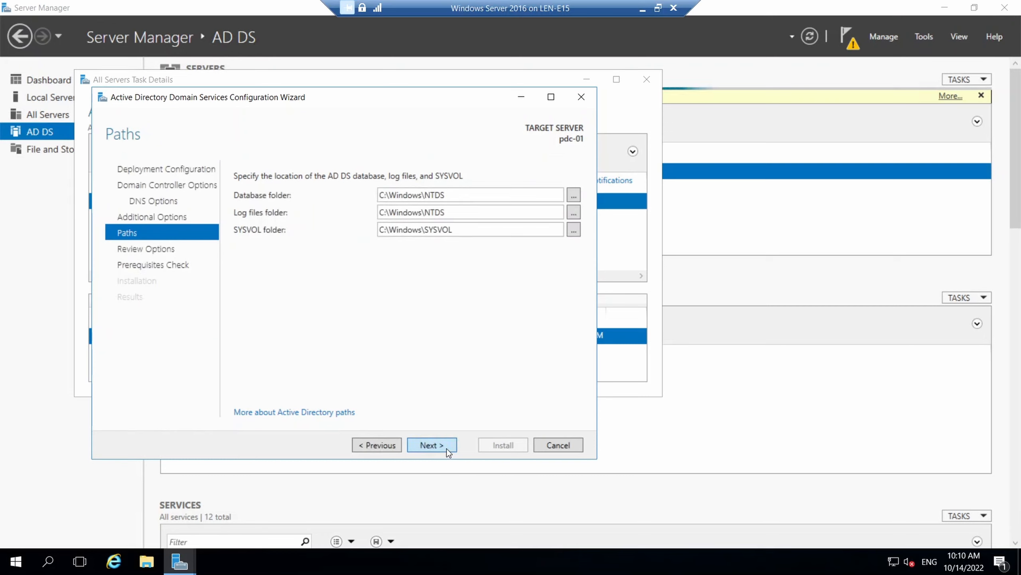
left_click(447, 449)
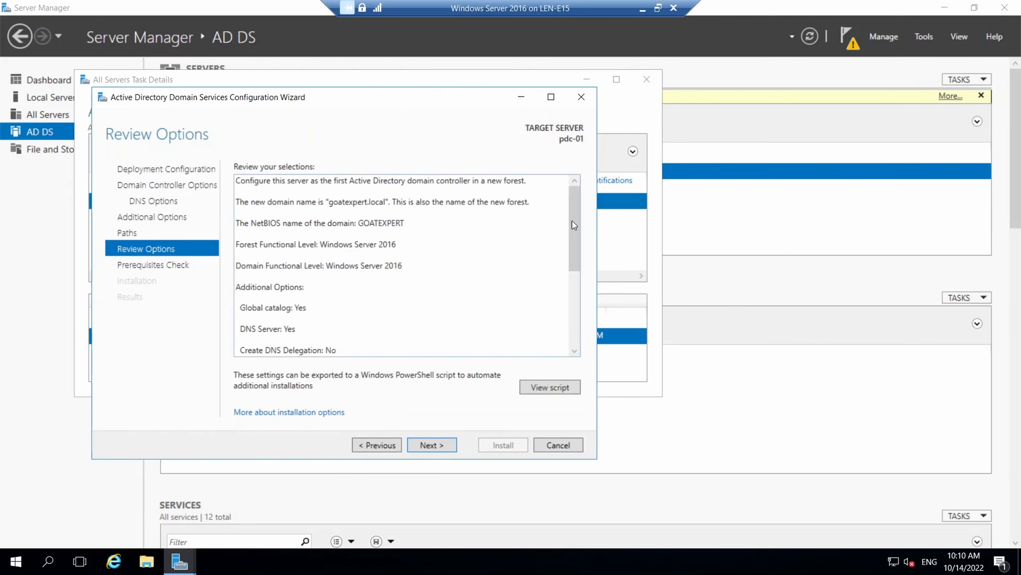
mouse_move(574, 215)
left_mouse_down()
mouse_move(561, 326)
mouse_move(579, 251)
mouse_move(578, 197)
left_mouse_up()
left_click(423, 445)
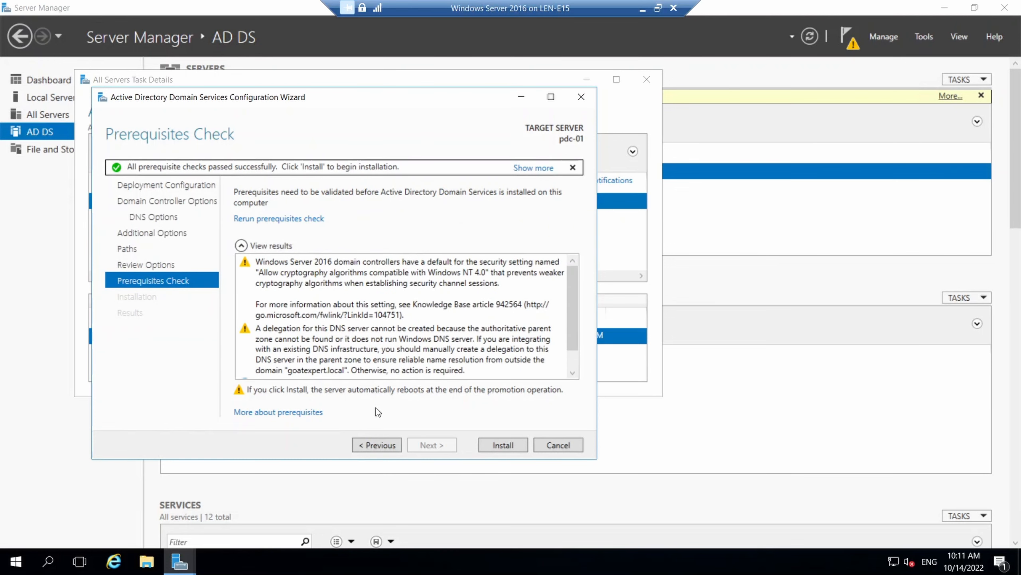
Install AD DS to promote pdc-01 to a domain controller
left_click(500, 446)
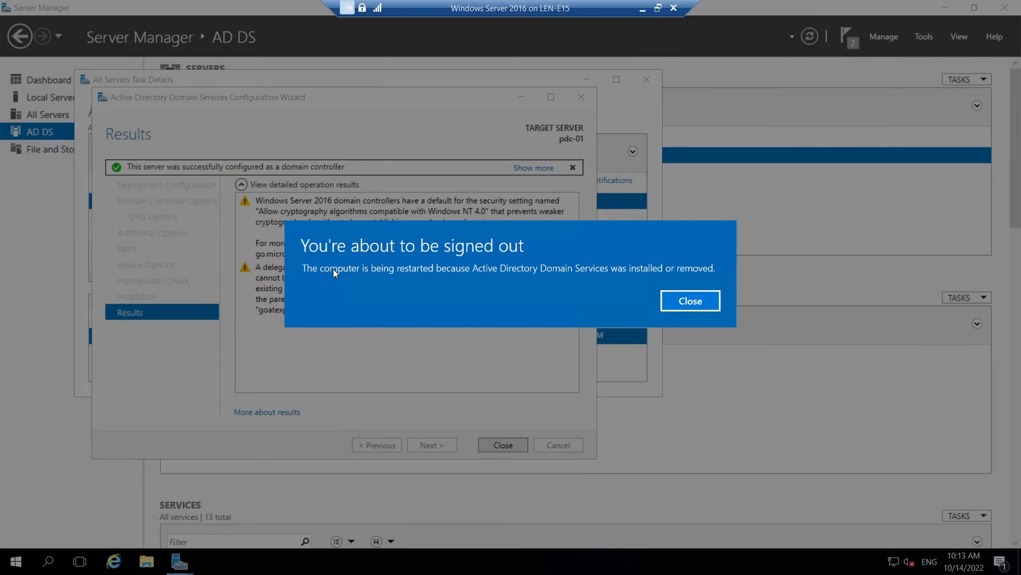
Close the 'You're about to be signed out' notice so pdc-01 restarts
left_click(707, 303)
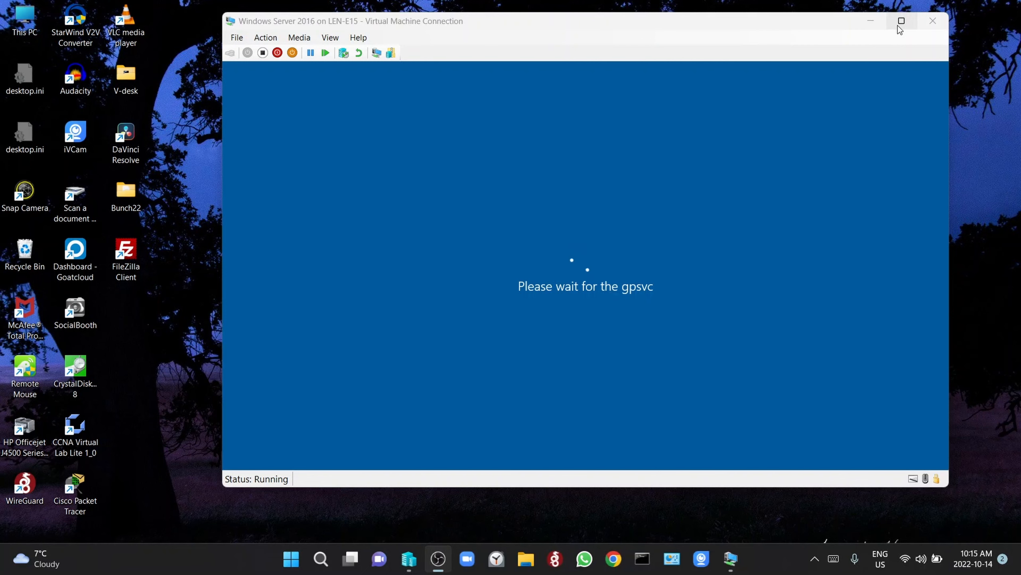
Close the VM Settings window unchanged and let the server boot to its sign-in screen
left_click(237, 38)
left_click(251, 52)
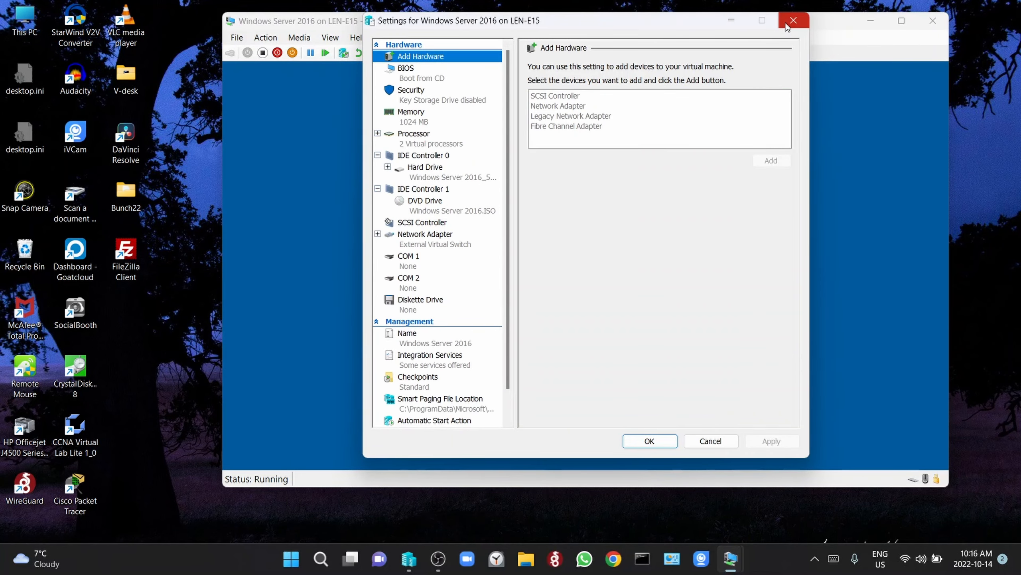
left_click(467, 115)
left_click(790, 22)
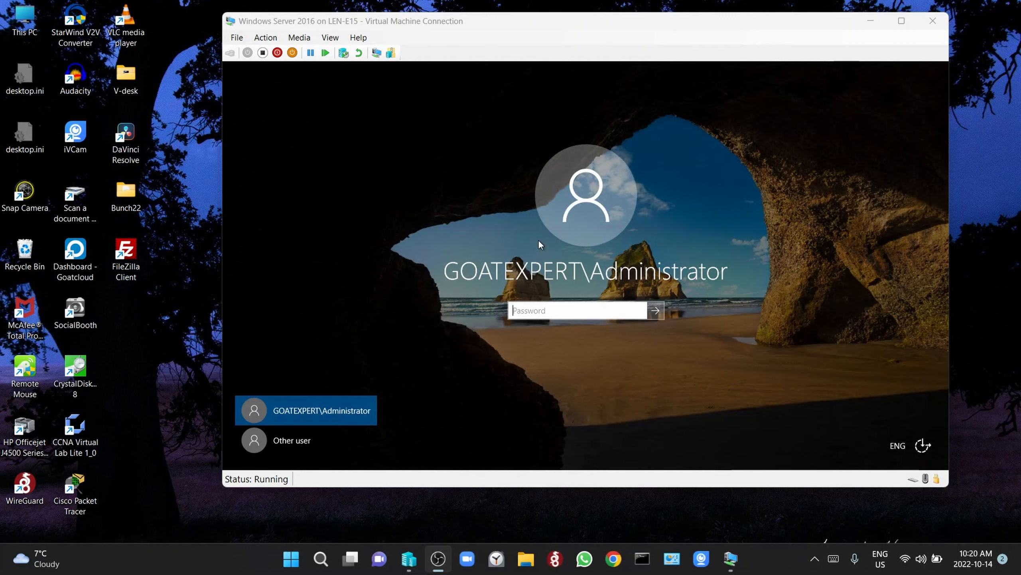
Sign in as GOATEXPERT\Administrator by entering the administrator password
left_click(551, 311)
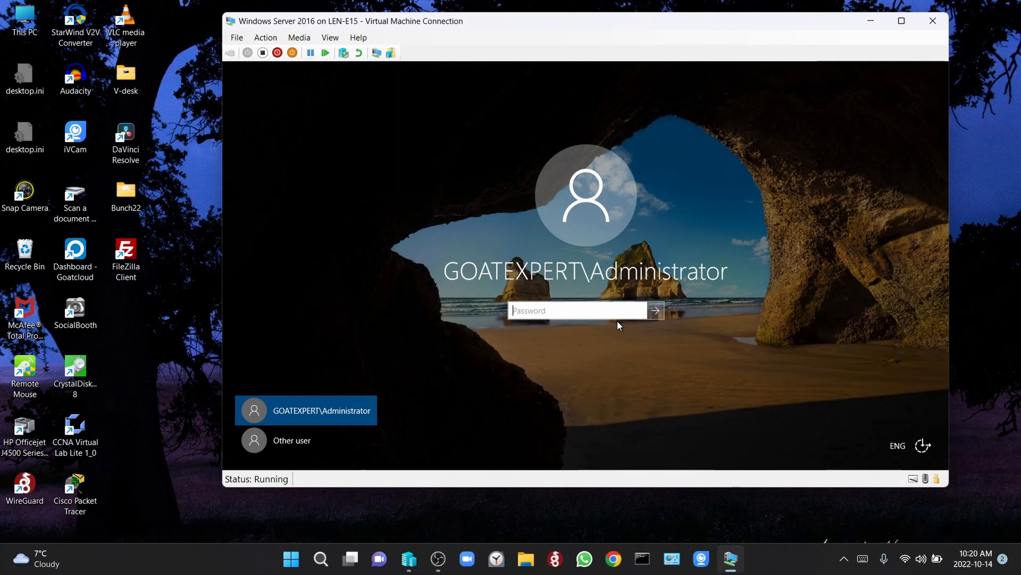
type("•••••••••")
key("Return")
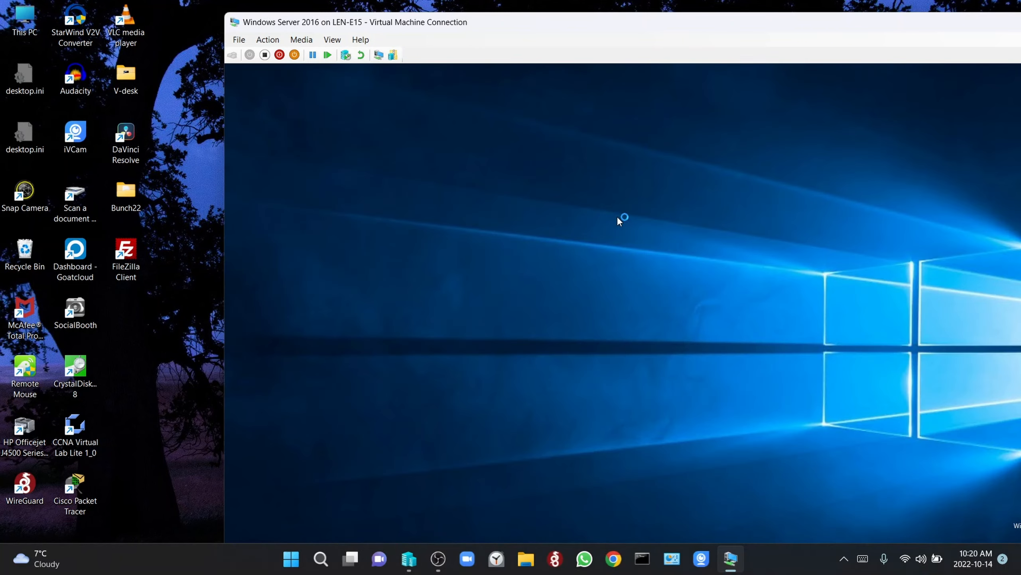
Make the VM connection full screen and let the Server Manager Dashboard finish loading
double_click(829, 17)
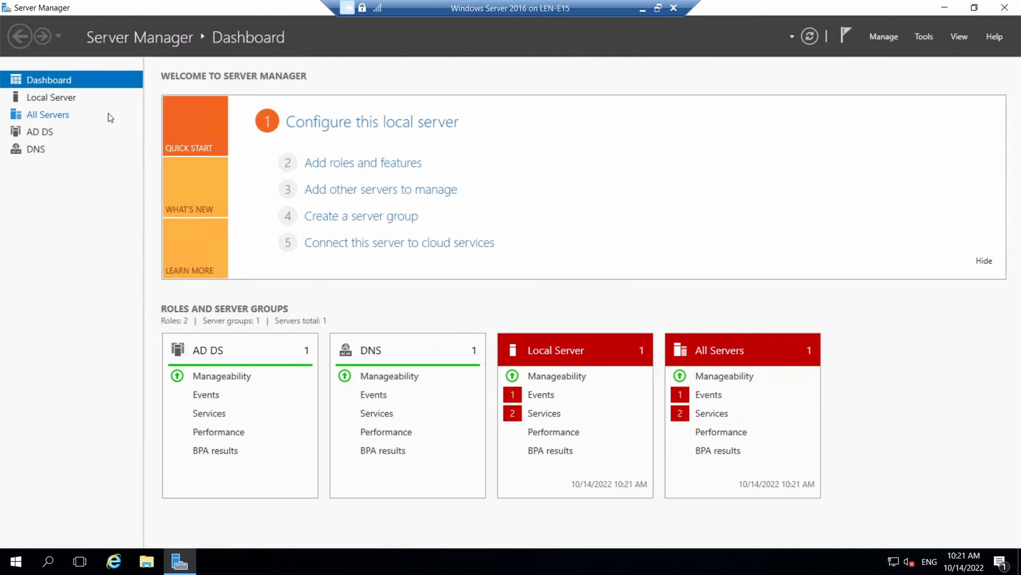
Check the AD DS and DNS role pages, then launch DNS Manager from the Tools menu
left_click(45, 135)
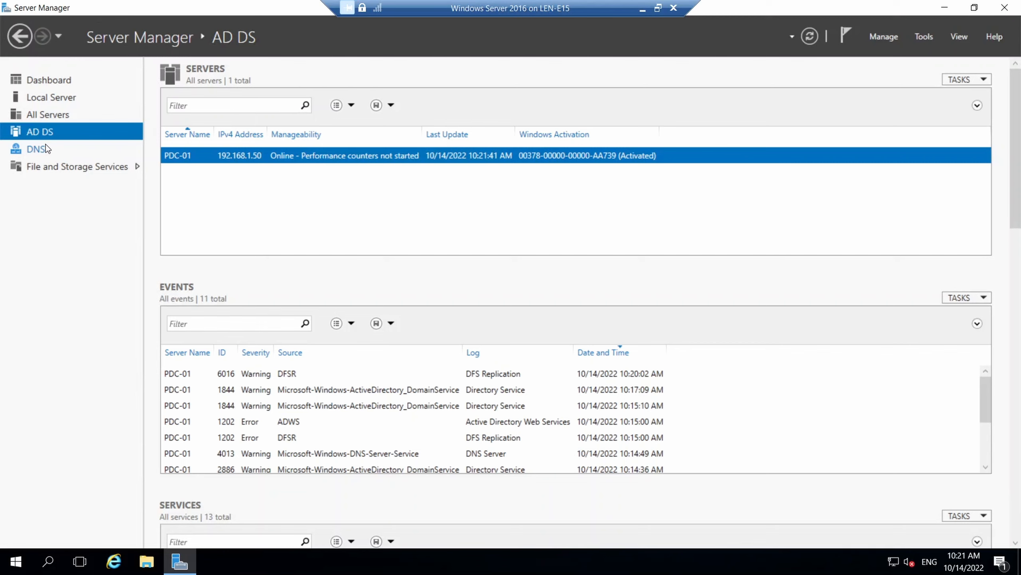
left_click(37, 152)
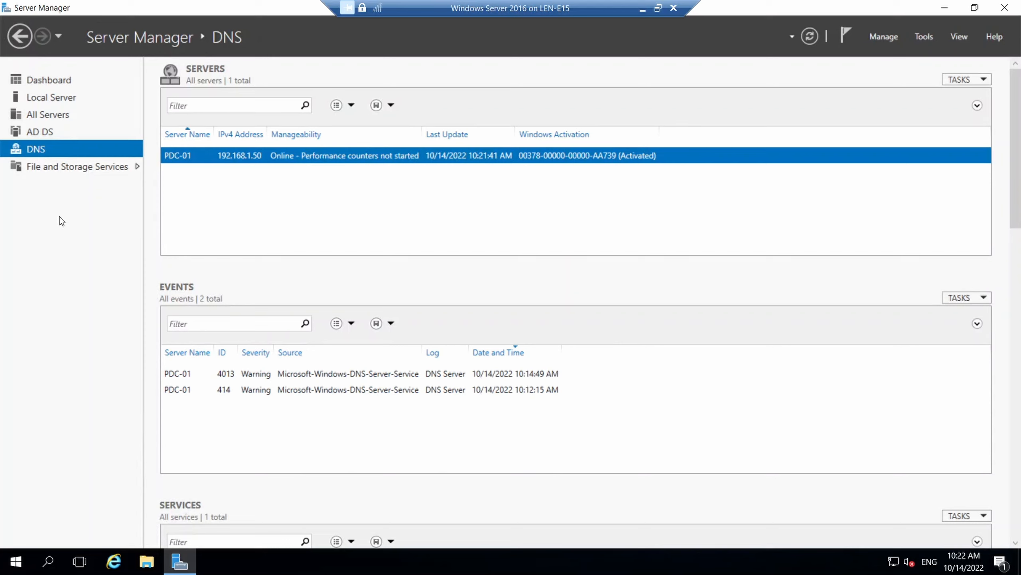
left_click(925, 37)
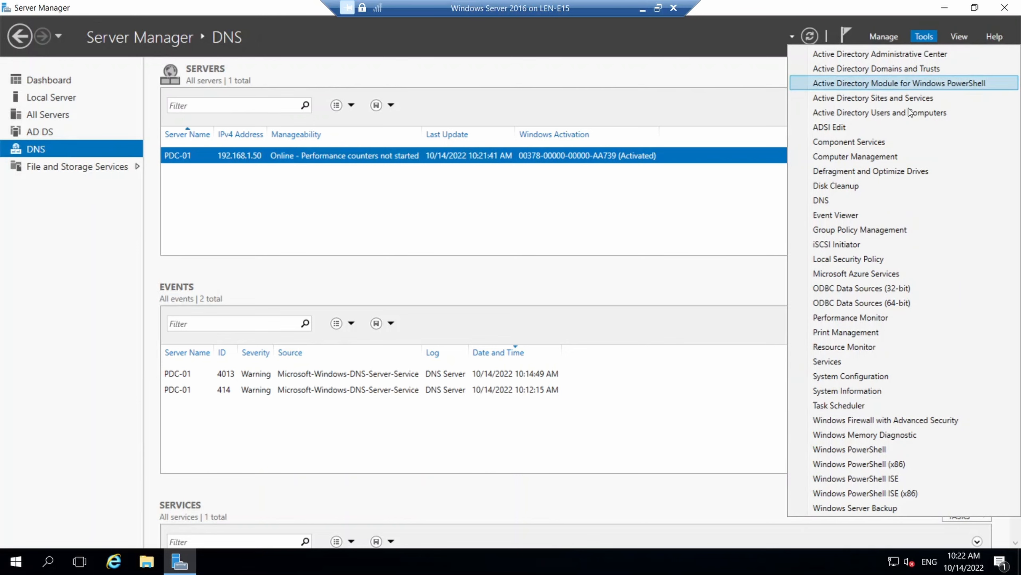
left_click(856, 201)
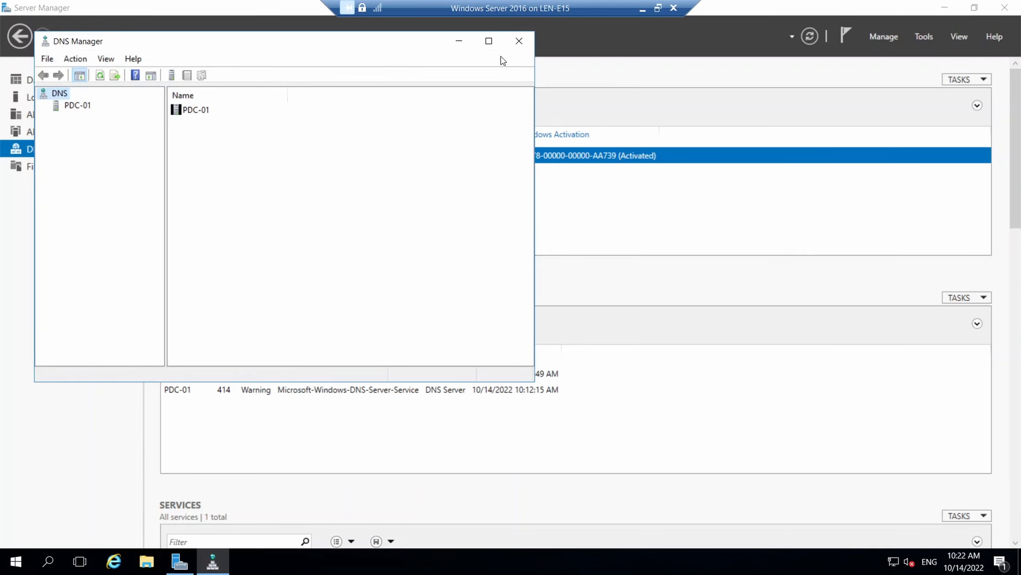
Maximize DNS Manager and browse PDC-01's forward zones, then its empty Reverse Lookup Zones
left_click(489, 42)
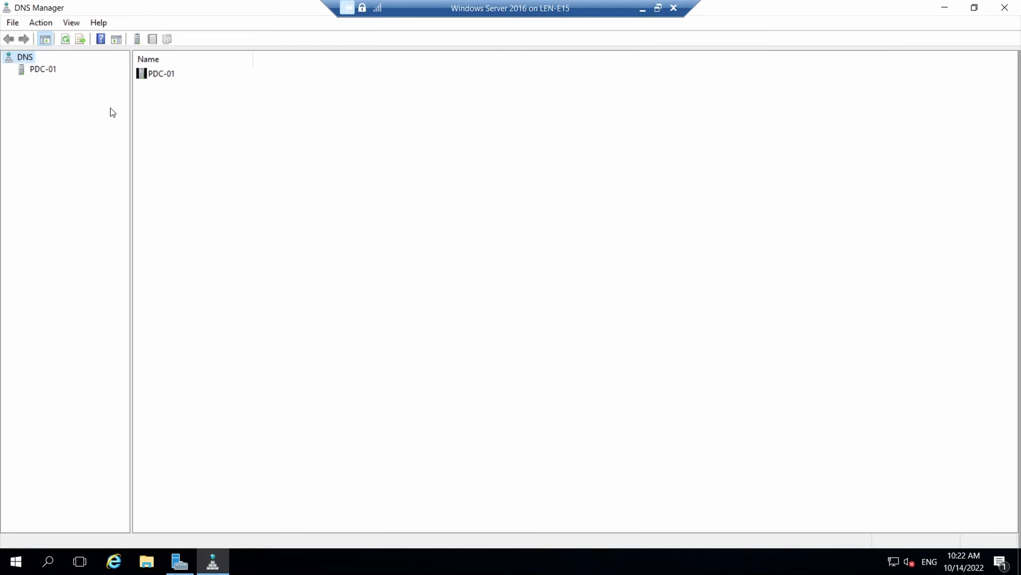
left_click(44, 69)
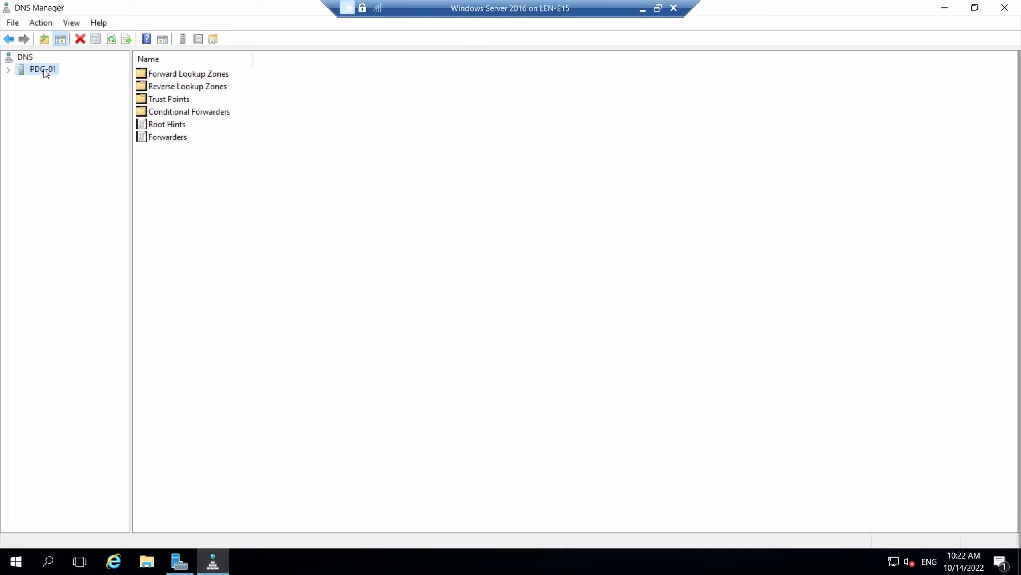
left_click(9, 70)
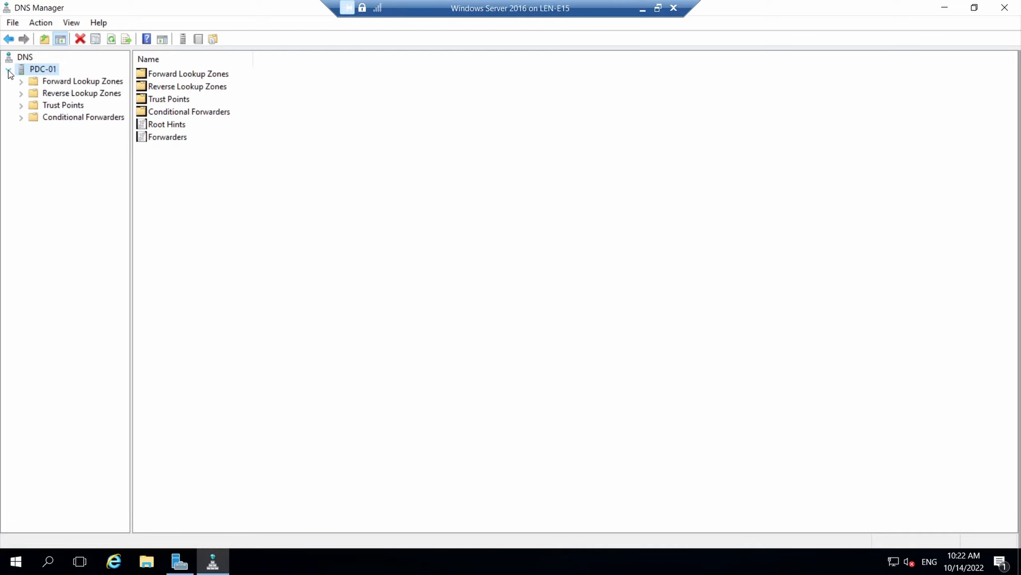
left_click(21, 82)
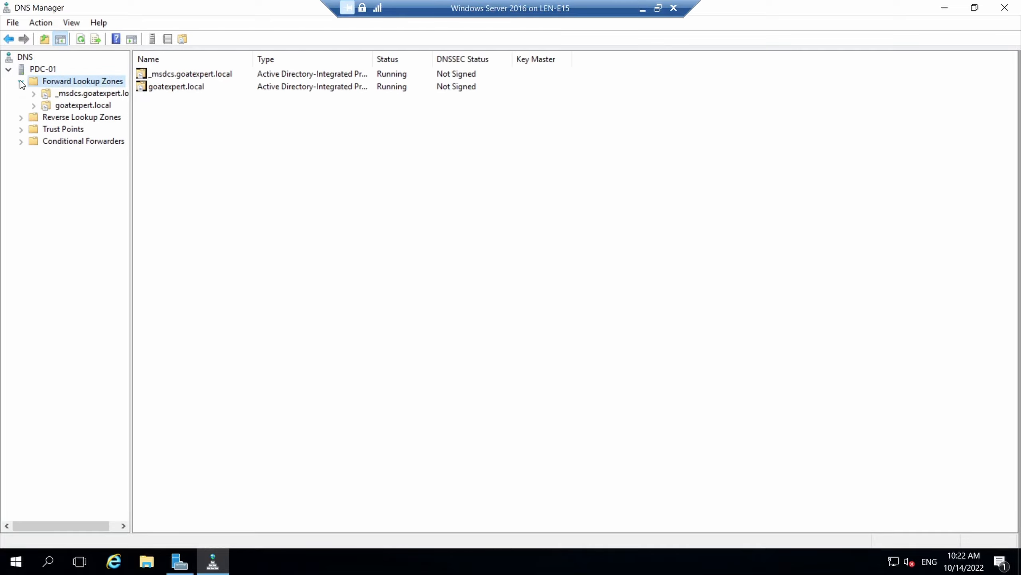
left_click(21, 117)
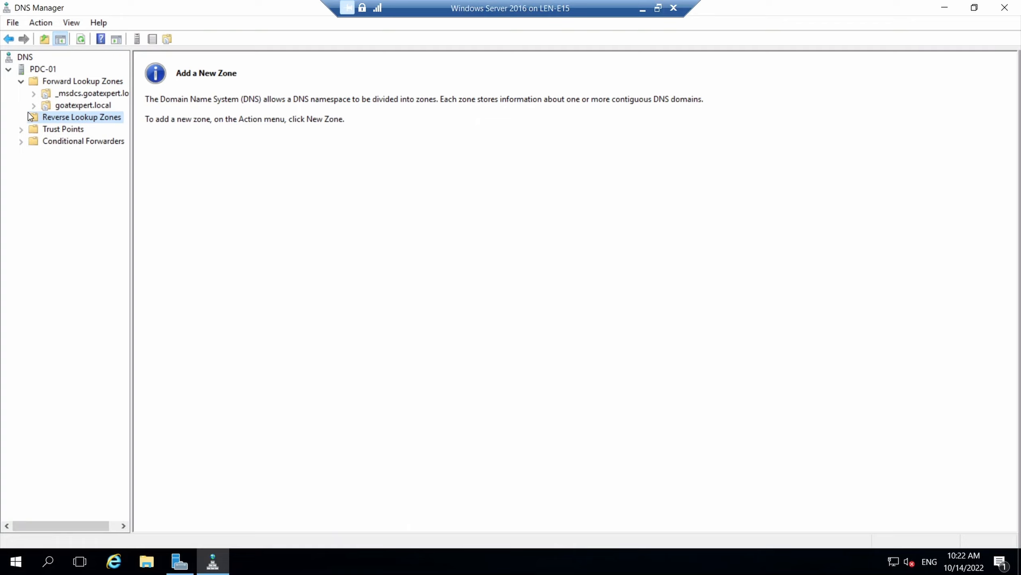
Enable scavenging for all zones with 1-day no-refresh and refresh intervals, applied to existing AD-integrated zones
right_click(39, 70)
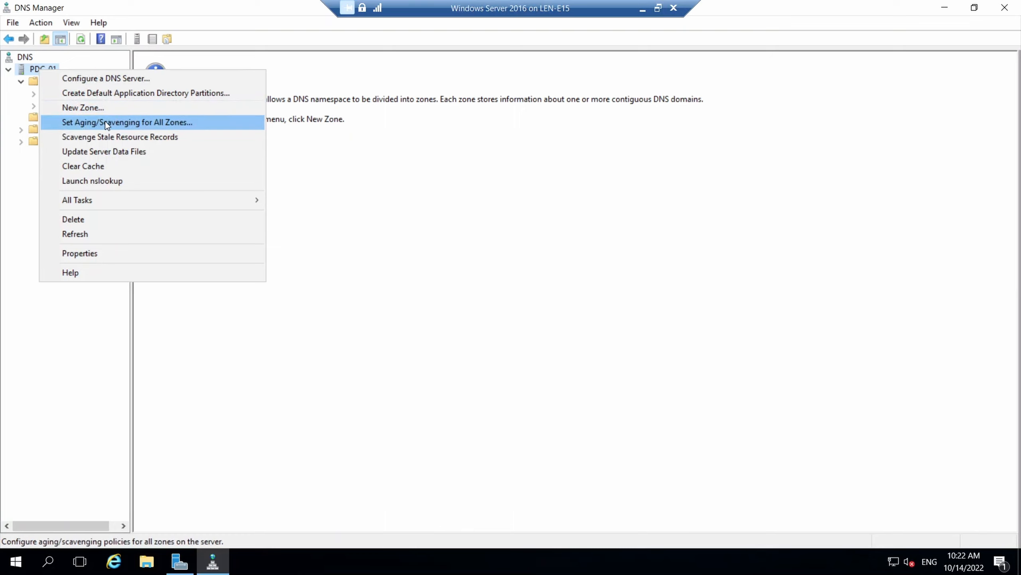
left_click(117, 121)
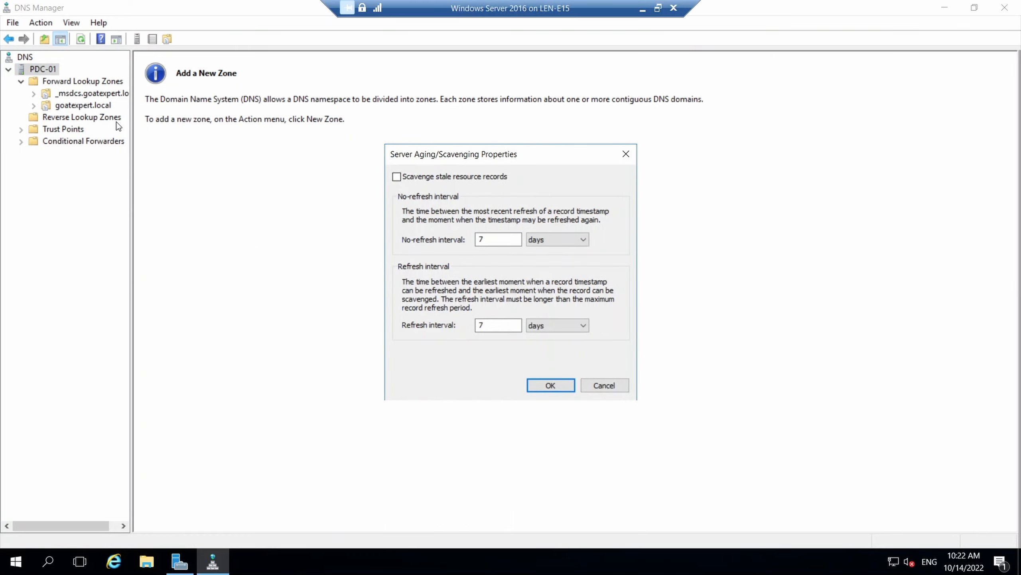
left_click(403, 178)
left_click_drag(495, 239, 467, 240)
type("7")
key("BackSpace")
type("1")
left_click(499, 329)
key("BackSpace")
type("1")
left_click(536, 387)
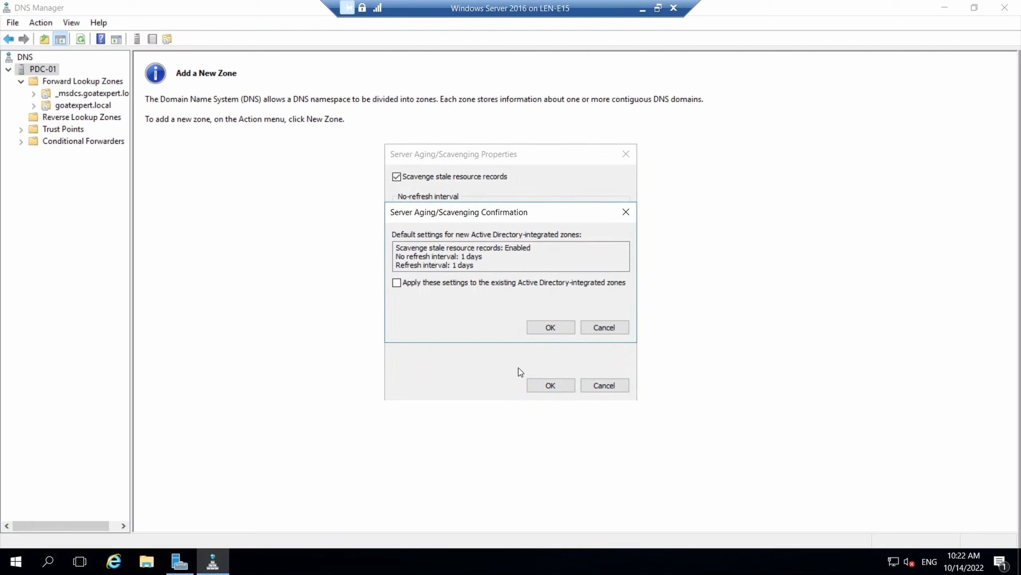
left_click(411, 284)
left_click(533, 332)
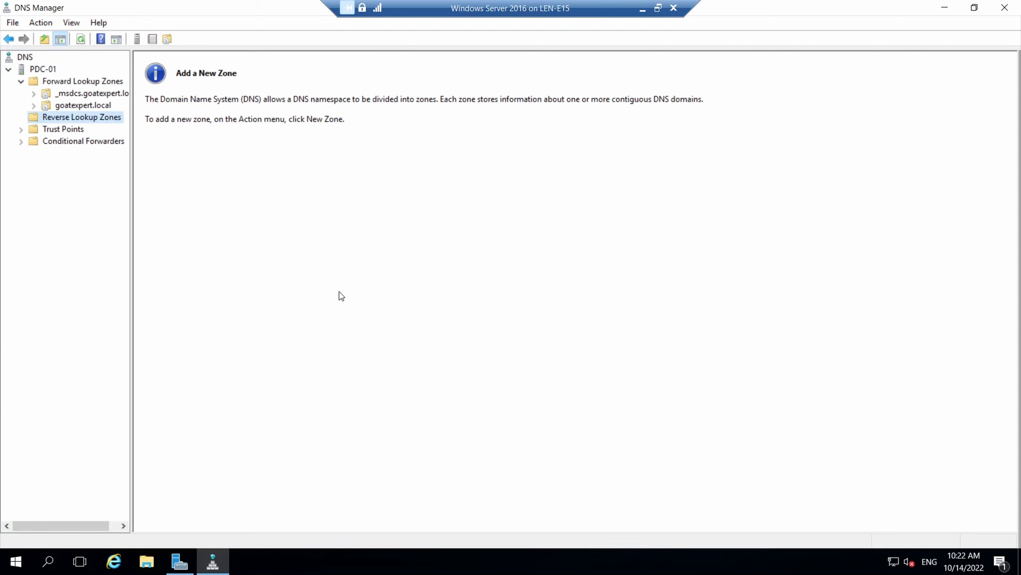
Start a new AD-integrated primary IPv4 reverse zone, replicated to all domain DNS servers
right_click(60, 118)
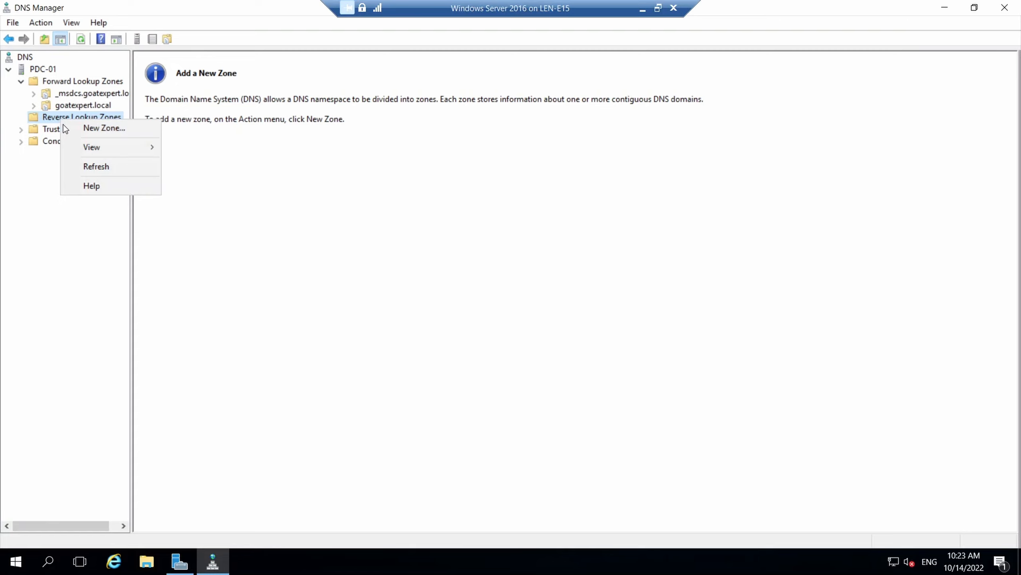
left_click(75, 128)
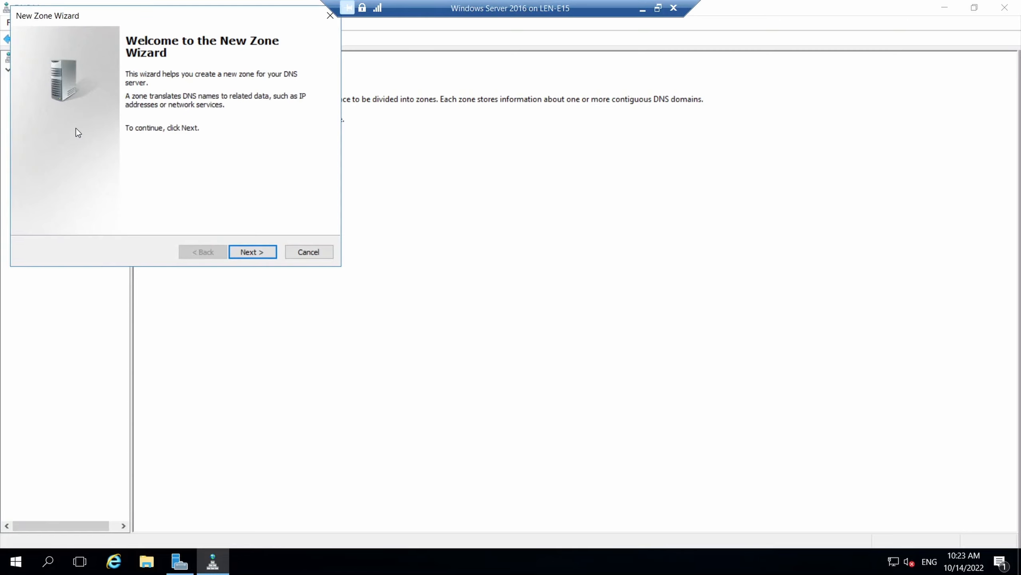
left_click(239, 249)
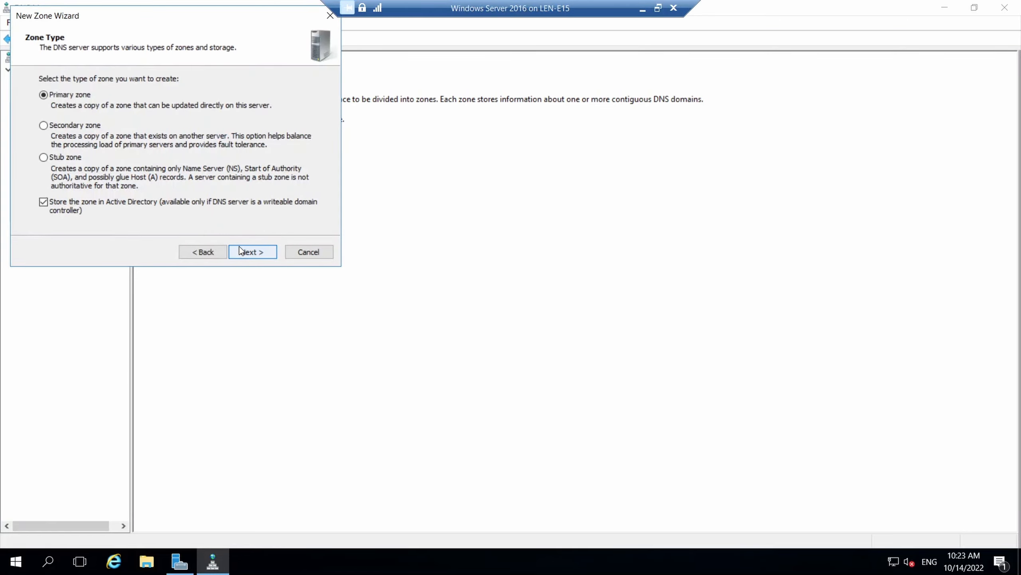
left_click(240, 249)
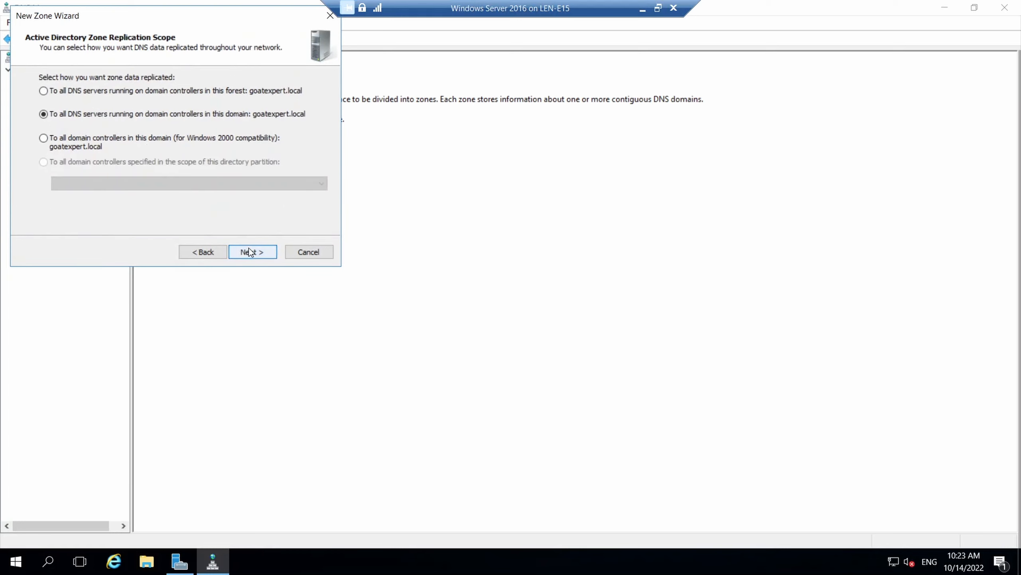
left_click(249, 252)
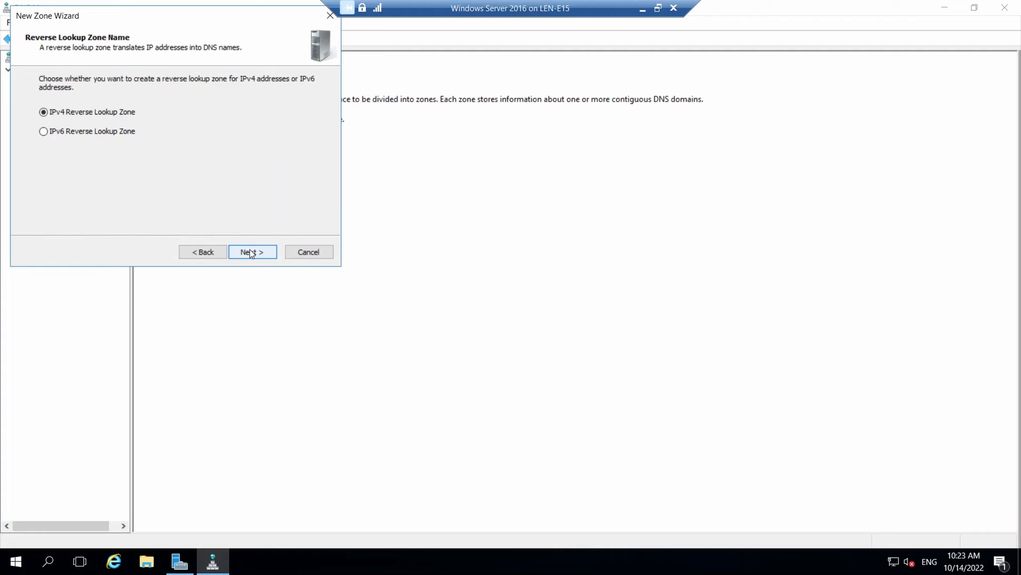
left_click(250, 253)
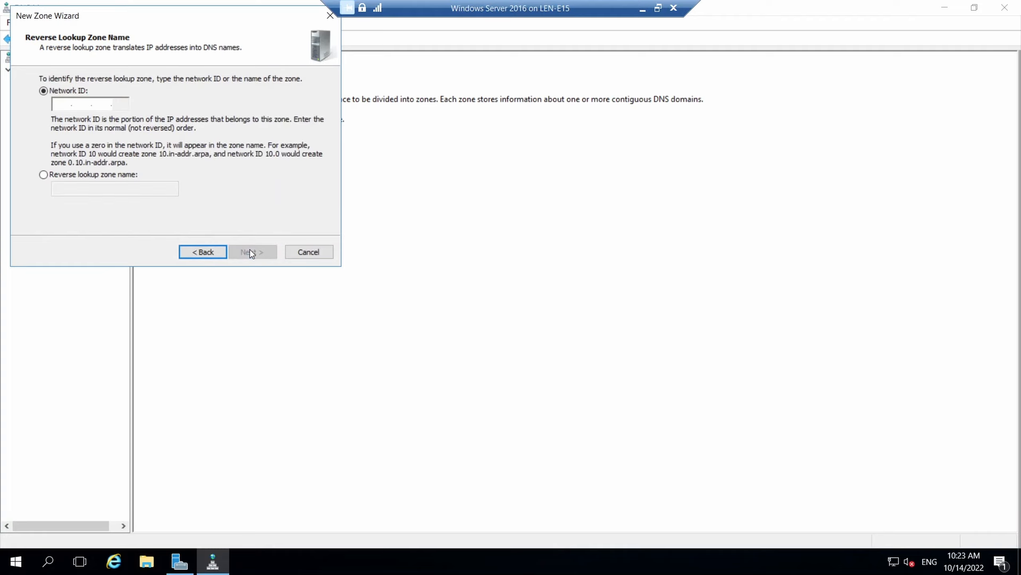
Identify the zone by network ID 192.168.1, keep secure-only dynamic updates, and finish
left_click(43, 175)
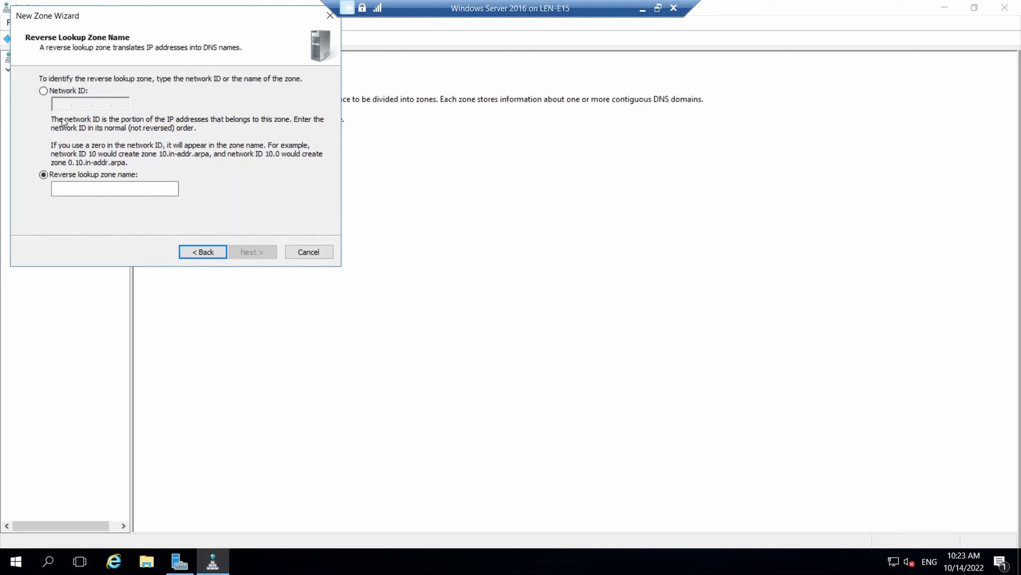
left_click(43, 91)
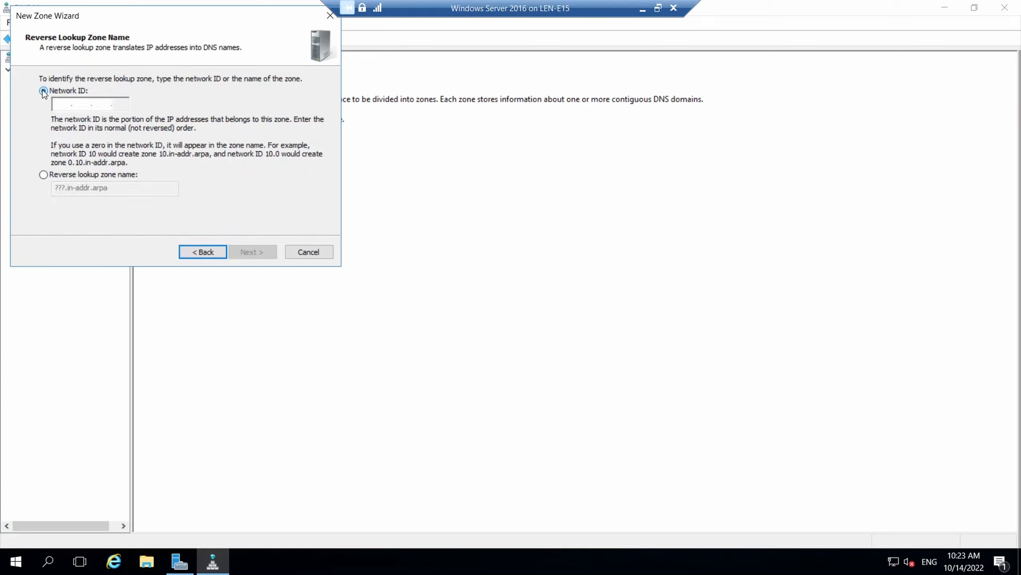
left_click(67, 101)
type("192 .")
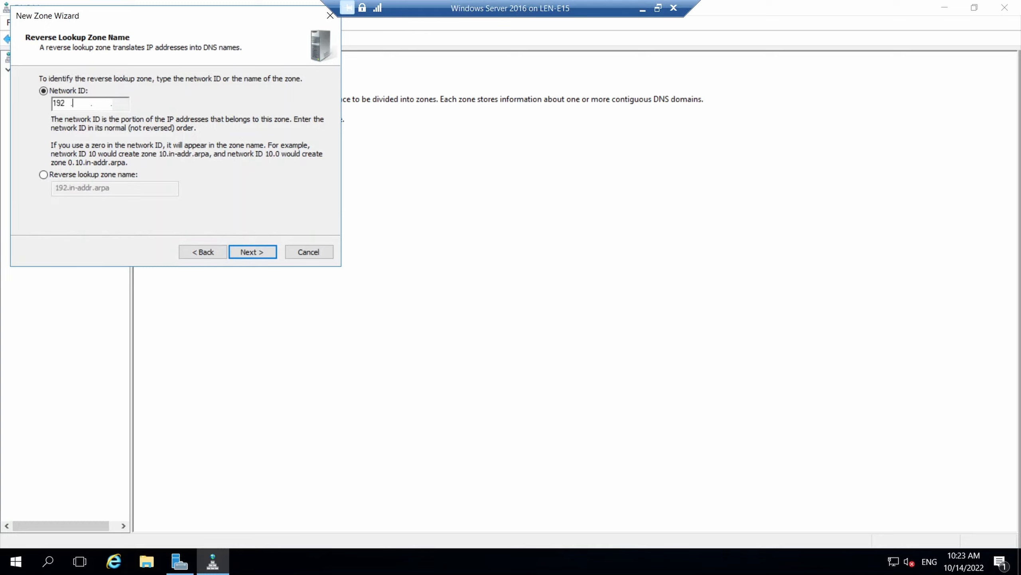
type("168 .1")
left_click(258, 251)
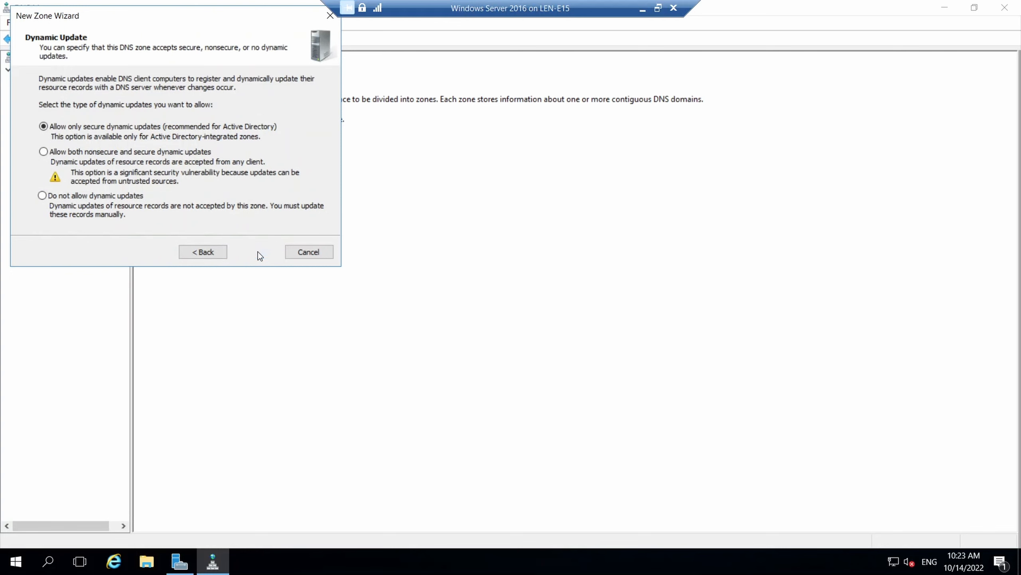
left_click(257, 251)
left_click(253, 251)
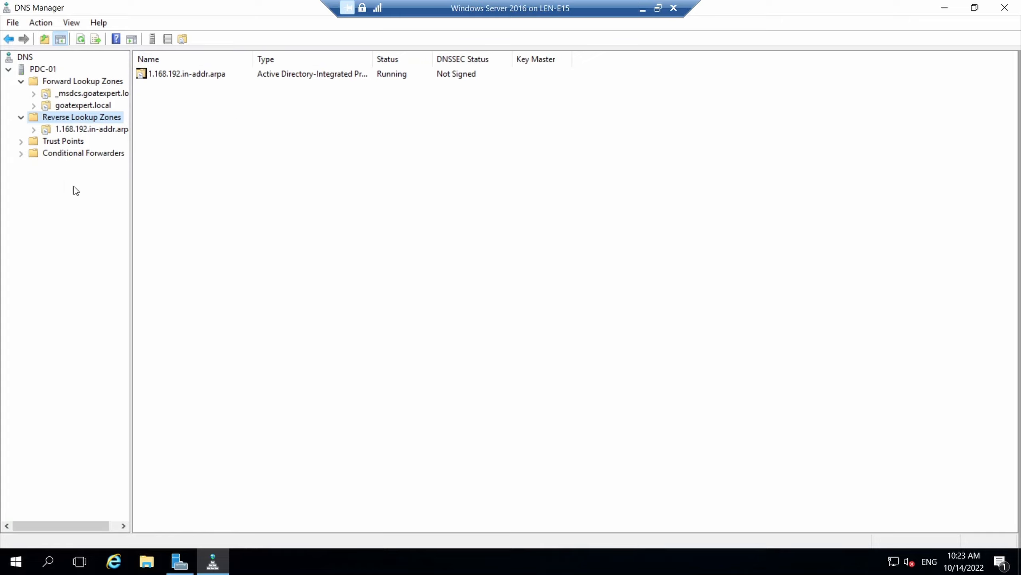
Add 8.8.8.8 to PDC-01's forwarders in server properties and apply the change
right_click(22, 75)
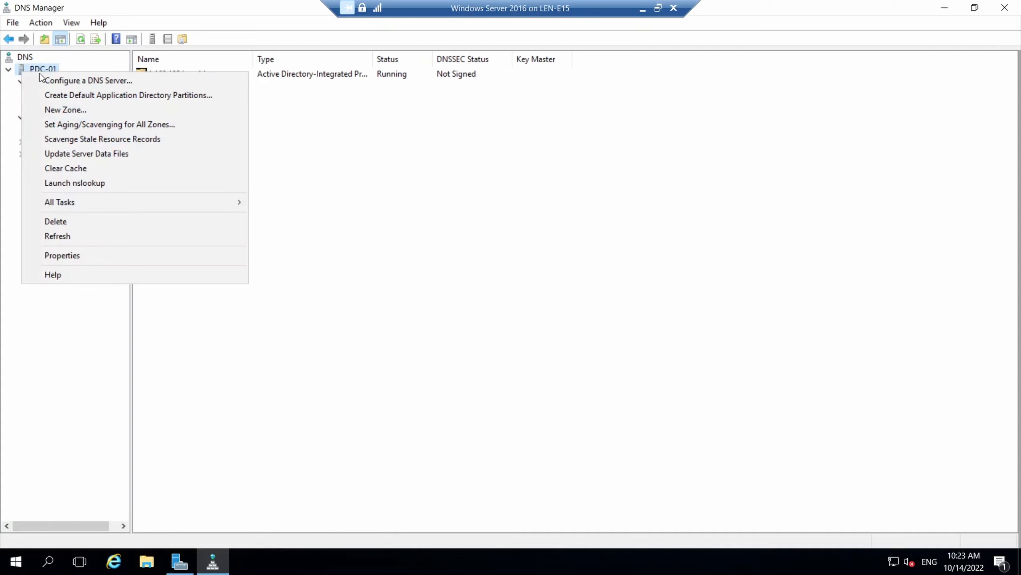
left_click(89, 257)
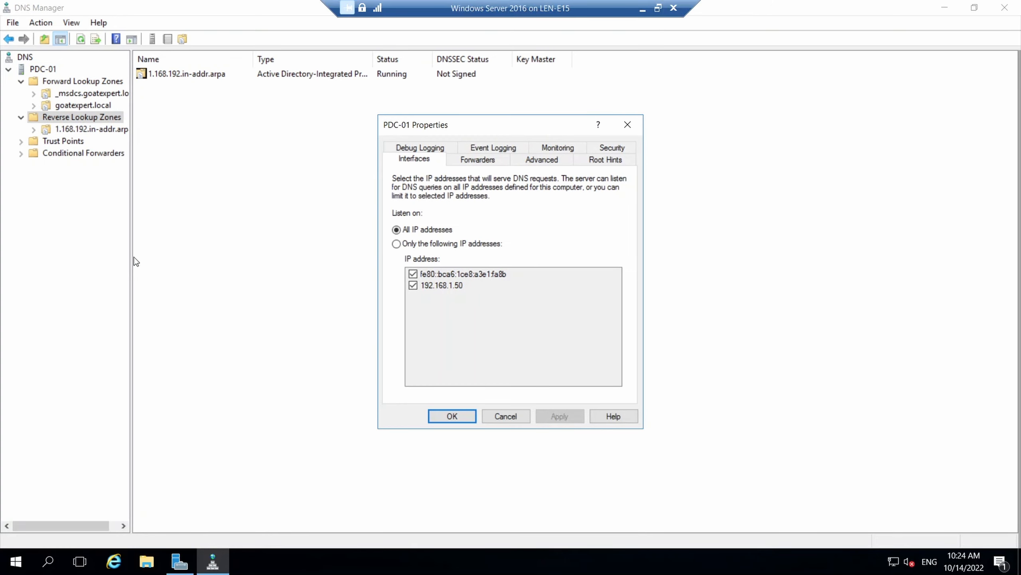
left_click(498, 160)
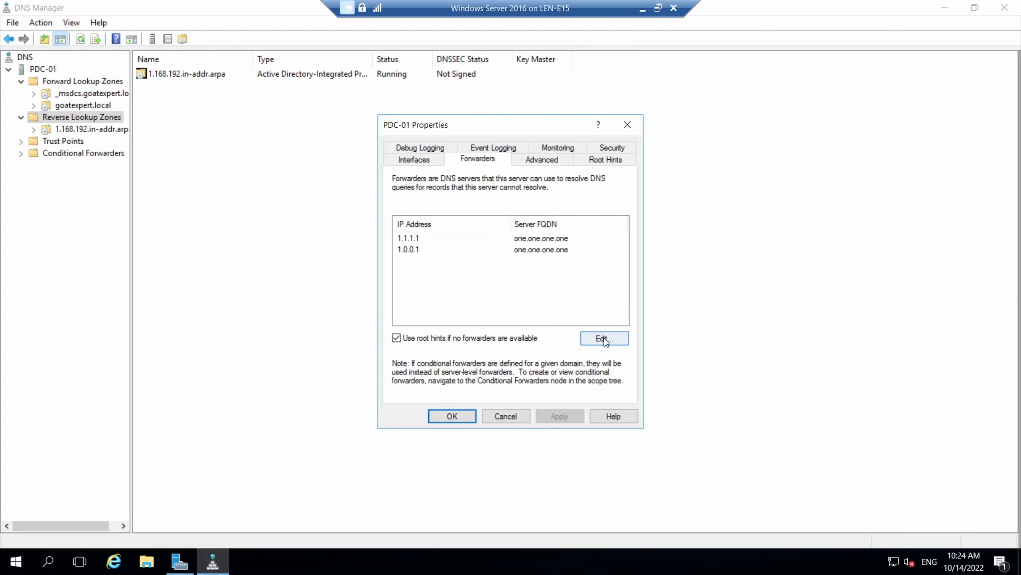
left_click(595, 340)
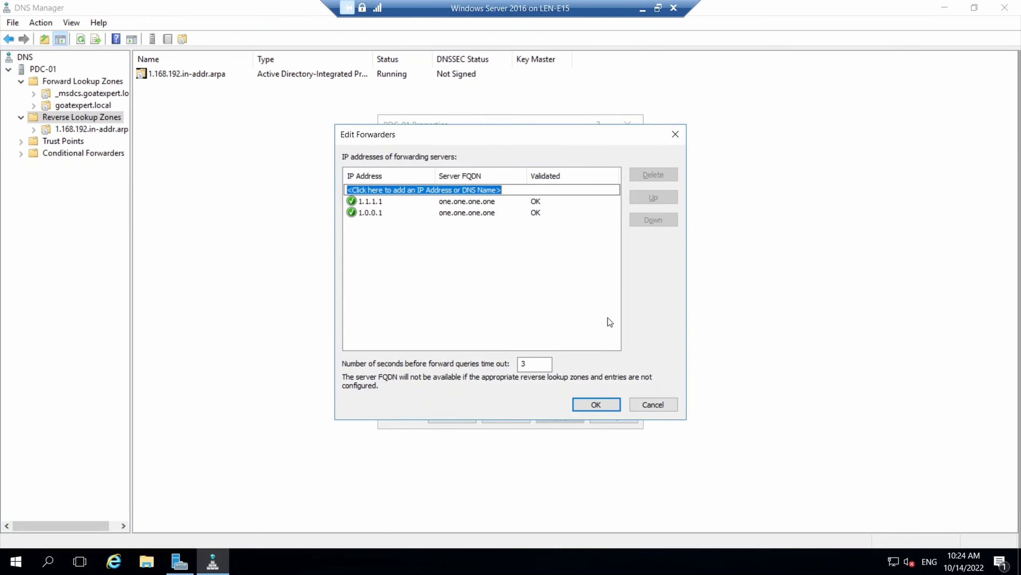
type("8")
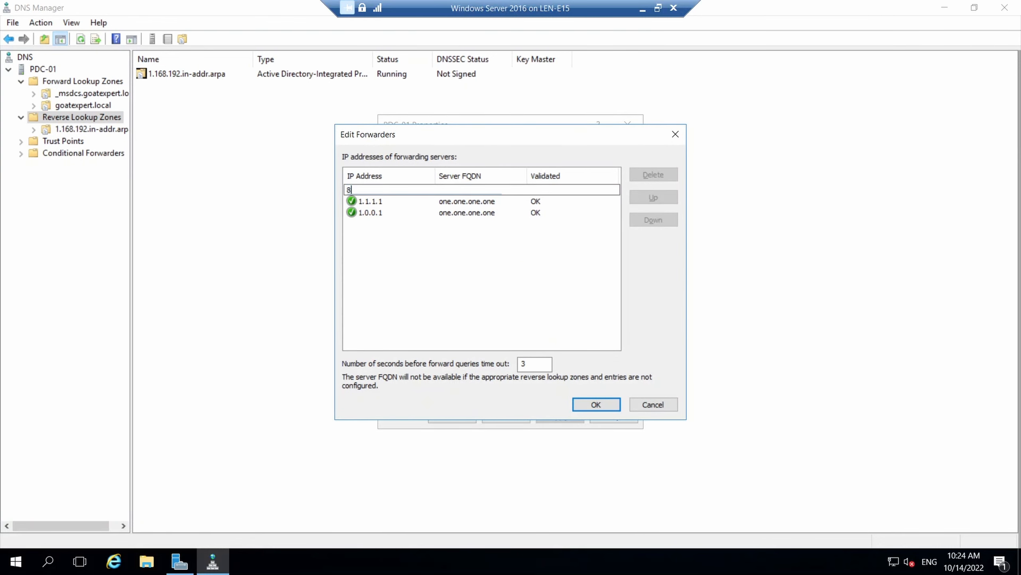
type(".8.8.8")
key("Return")
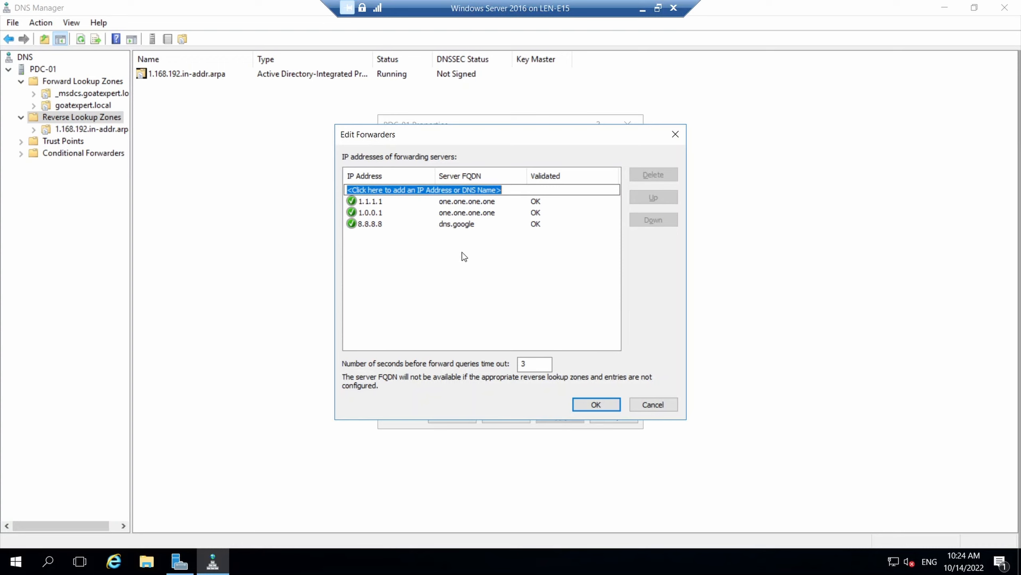
left_click(593, 406)
left_click(560, 416)
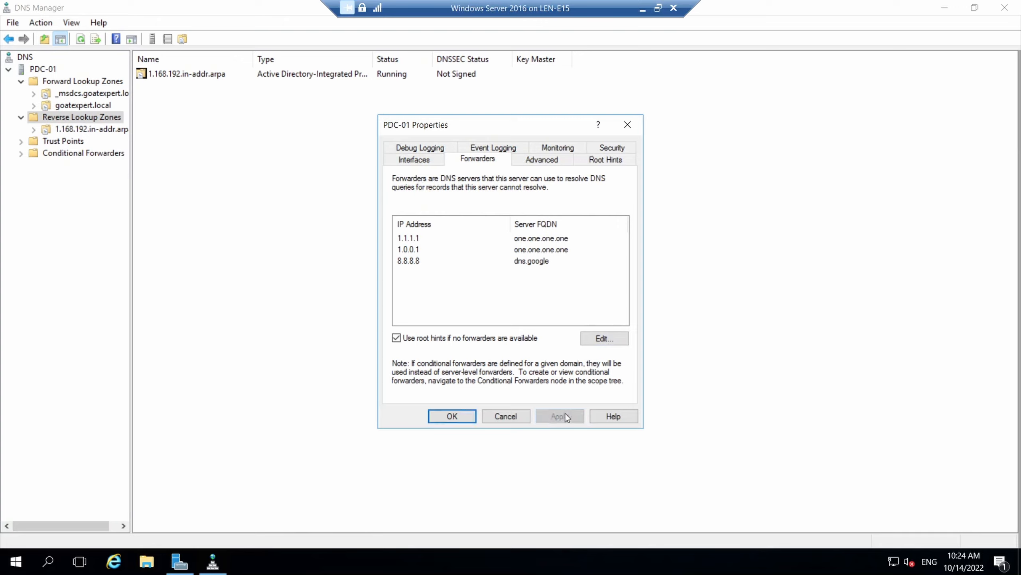
left_click(460, 416)
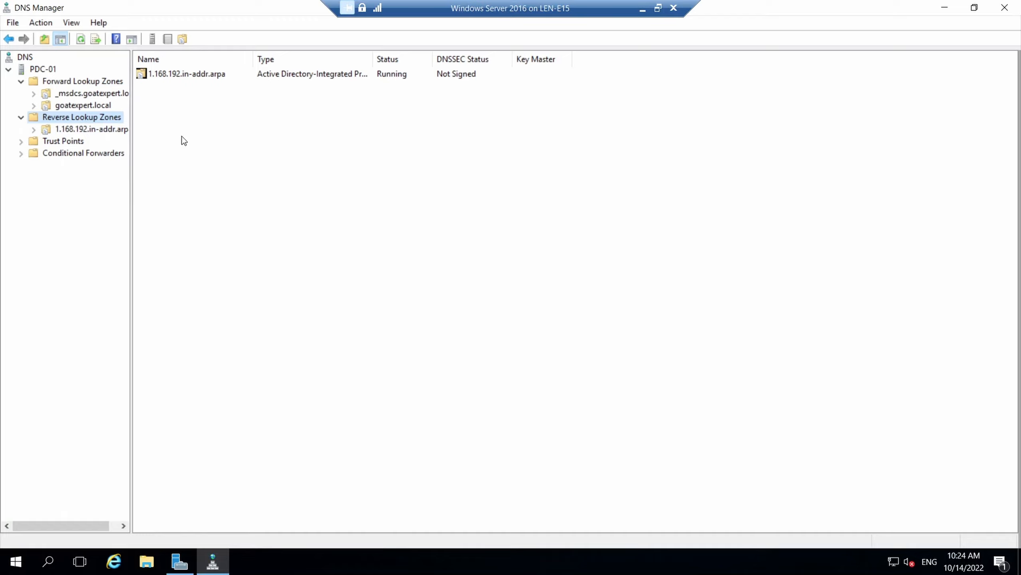
Widen the console tree and select server PDC-01
left_click_drag(131, 166, 177, 170)
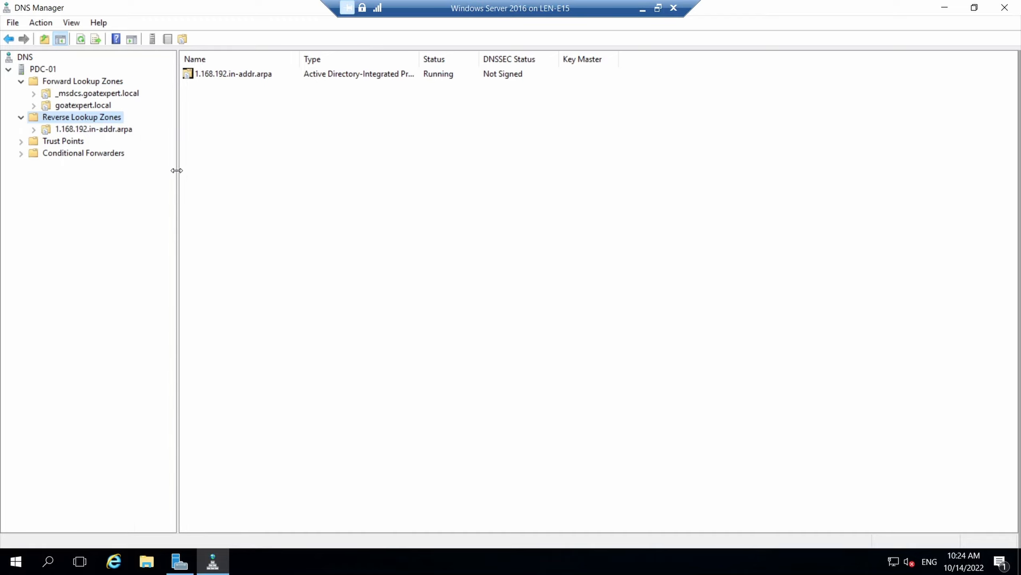
left_click(42, 69)
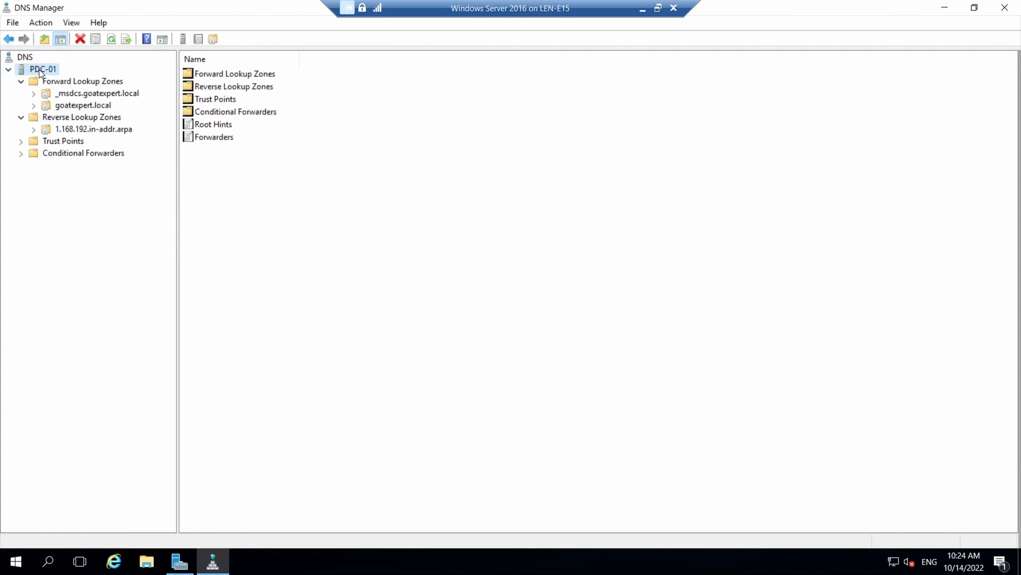
right_click(39, 69)
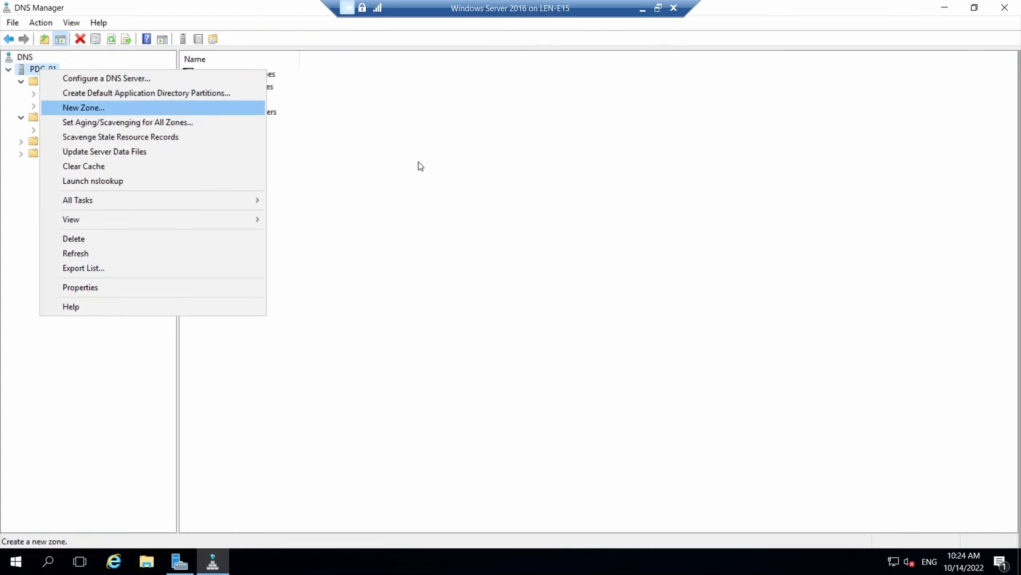
left_click(458, 235)
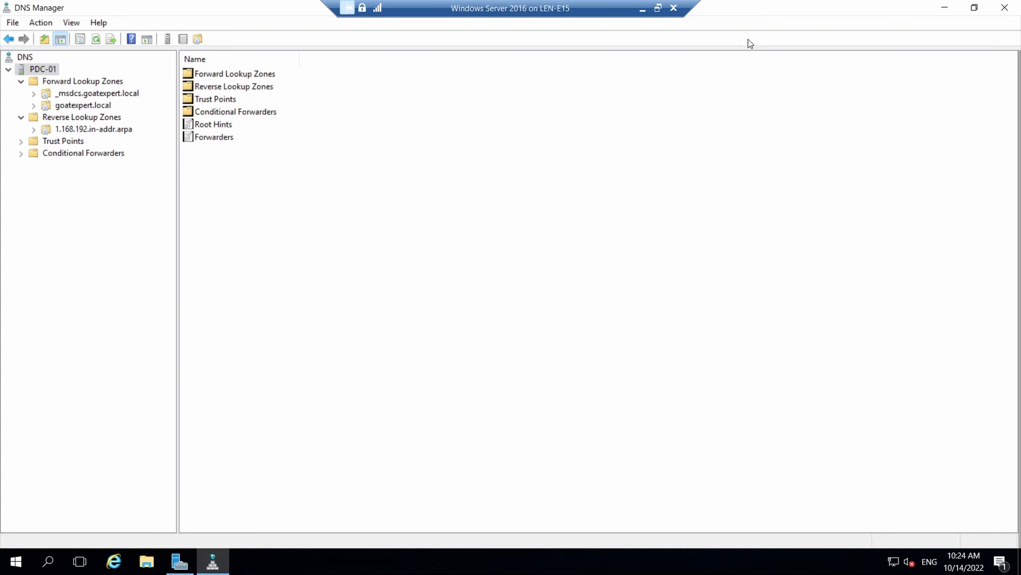
Close DNS Manager and show pdc-01's Local Server page in a maximized Server Manager
left_click(1005, 7)
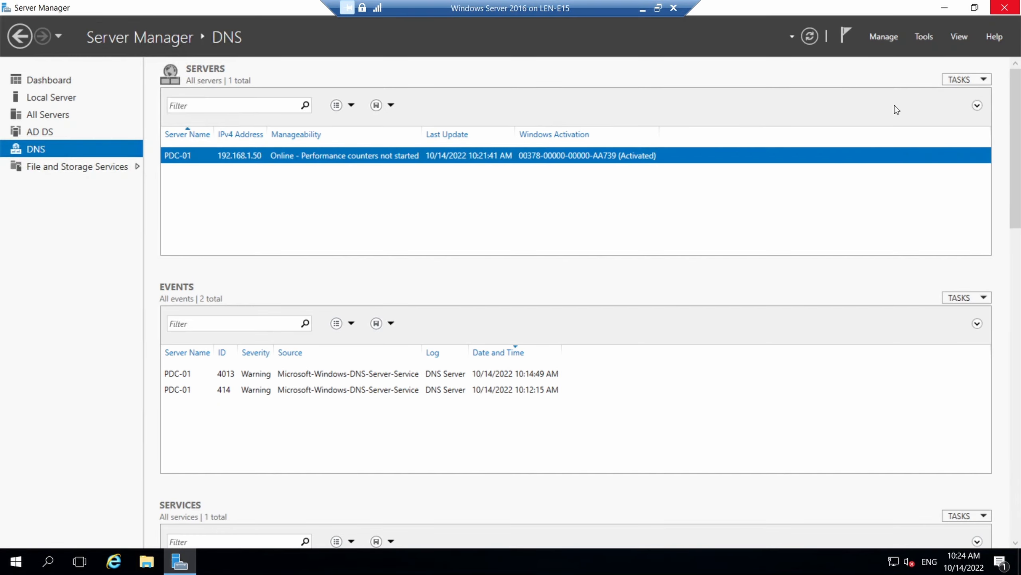
left_click(974, 7)
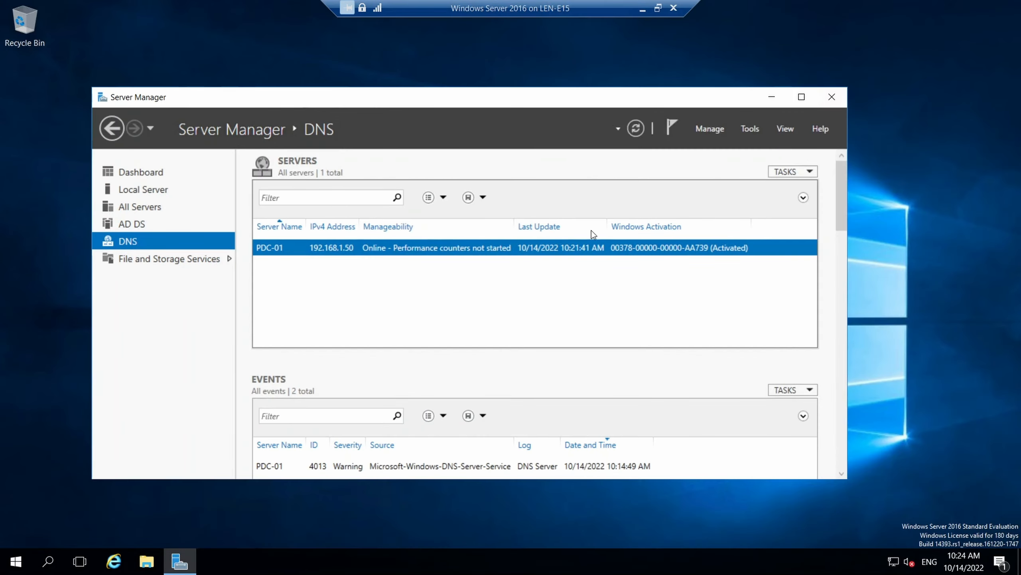
left_click_drag(498, 100, 501, 90)
left_click(167, 179)
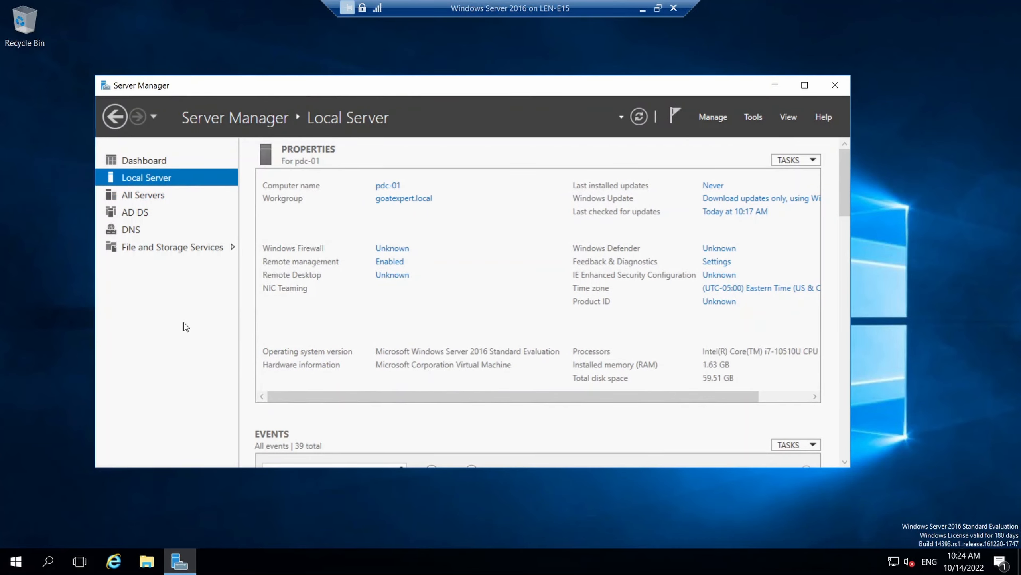
left_click(804, 87)
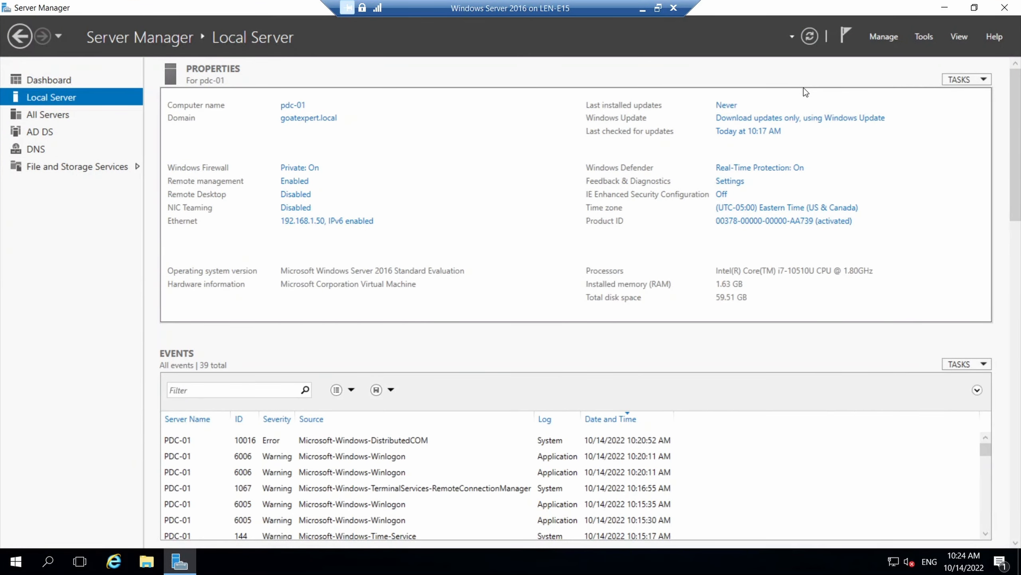